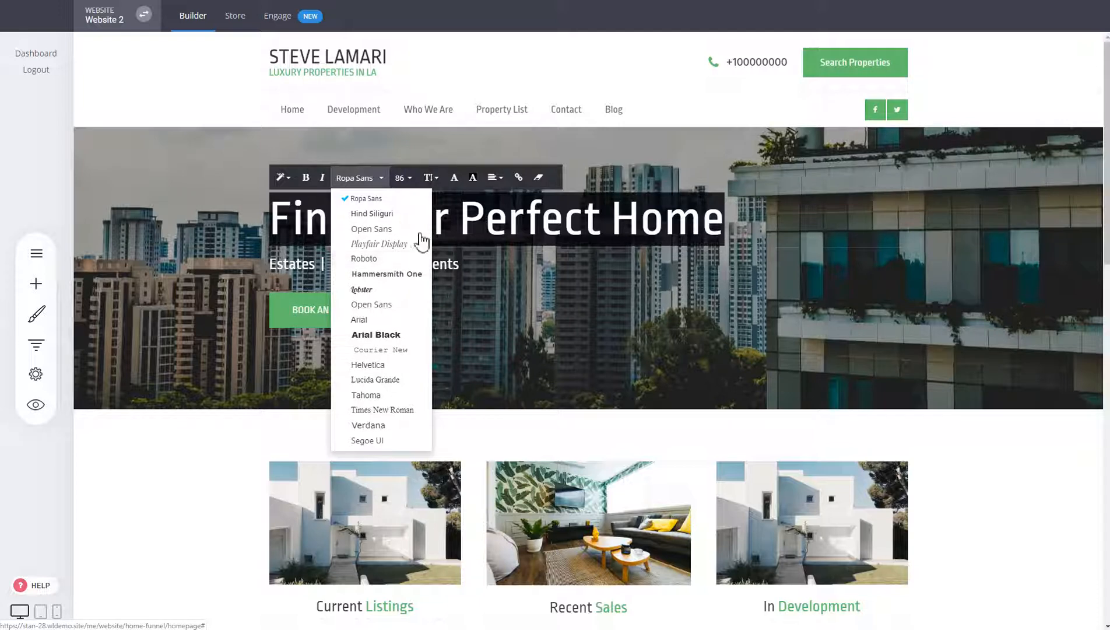
# Step: Set the global desktop Heading 1 style to 74px font size, 1.3 letter spacing and 1.3 line height
pyautogui.click(884, 248)
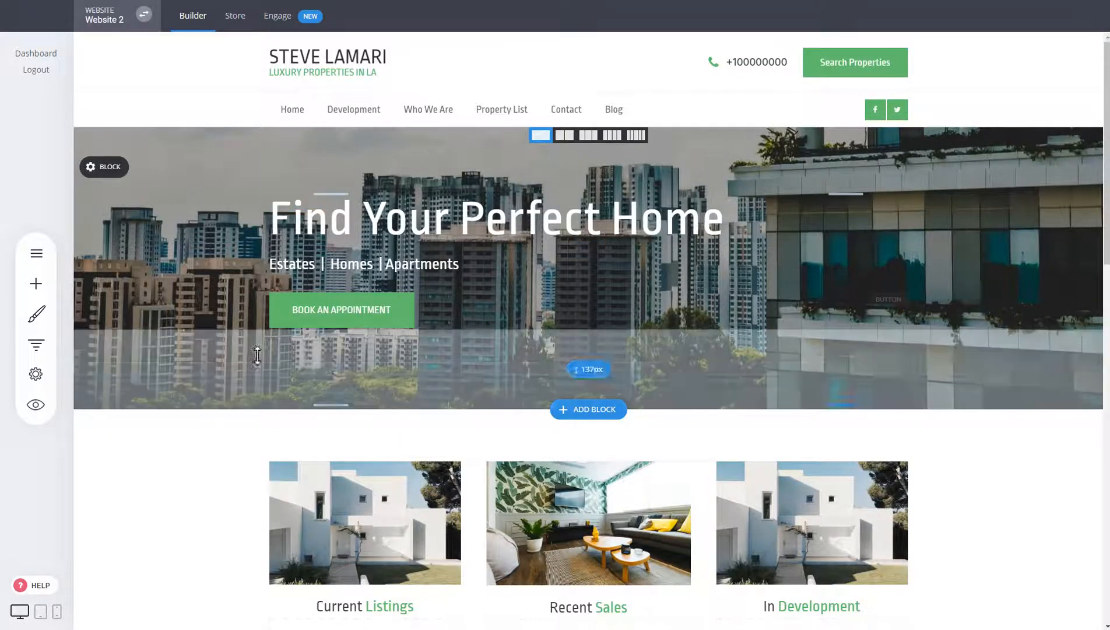
pyautogui.click(37, 319)
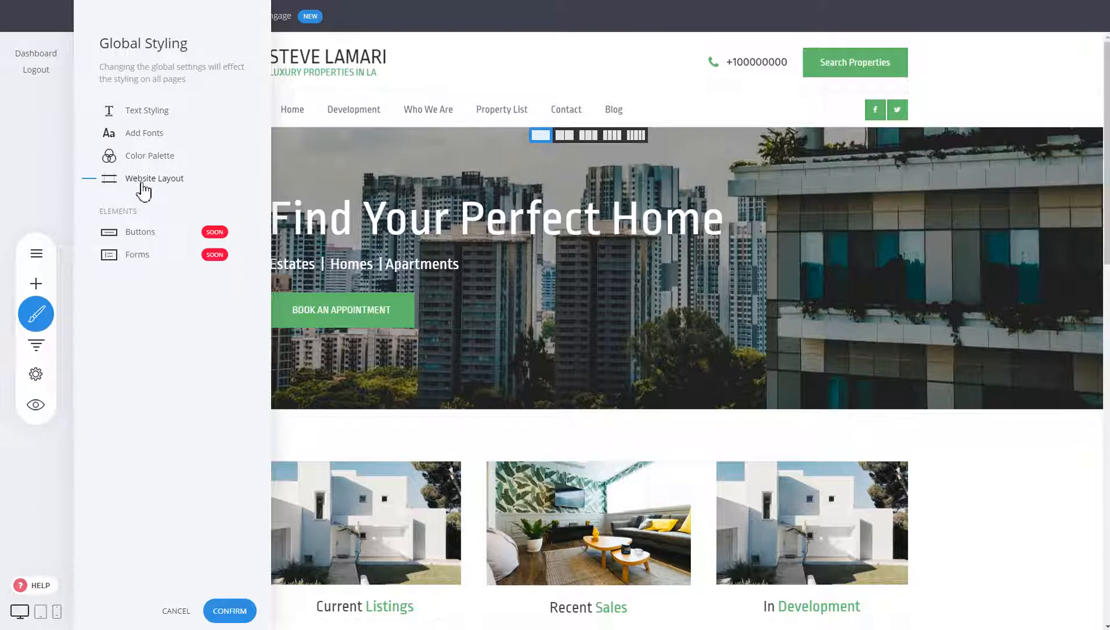
pyautogui.click(166, 113)
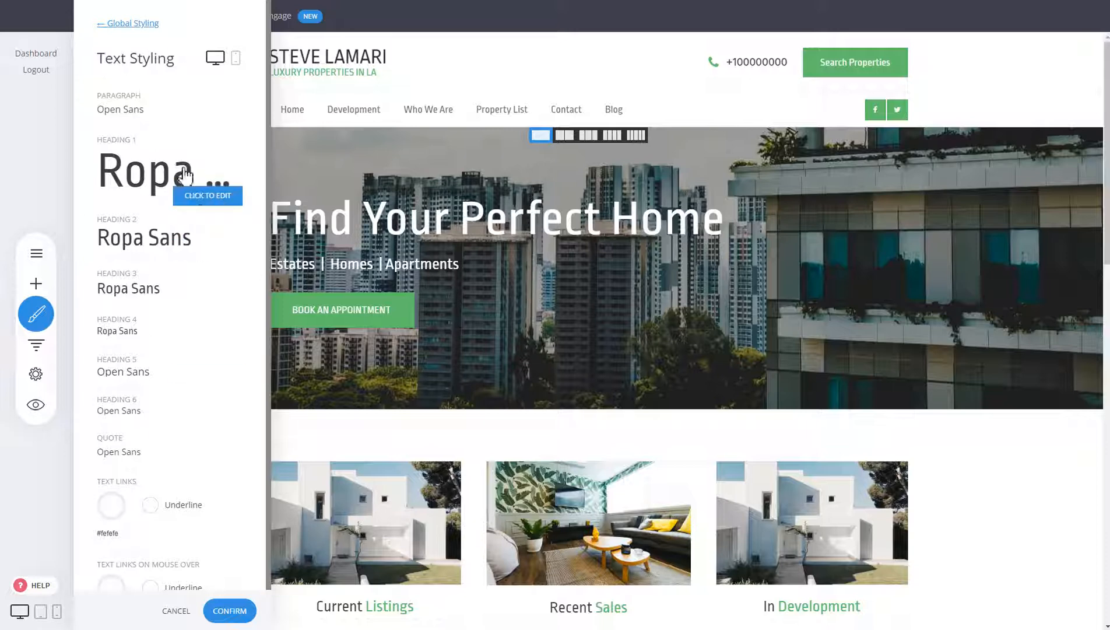
pyautogui.scroll(-1, 200, 458)
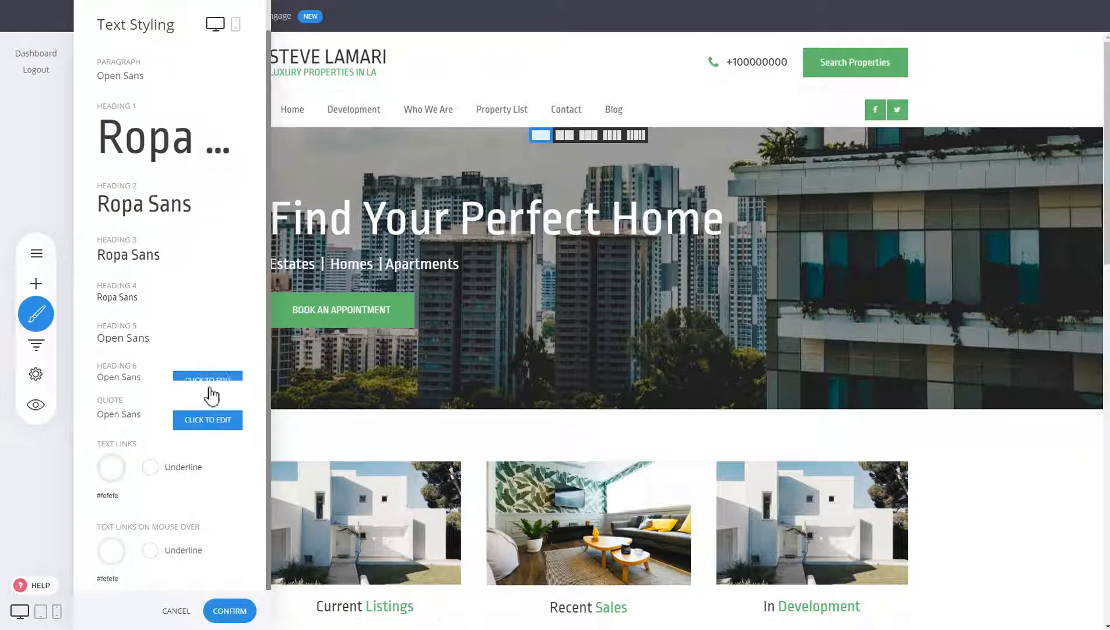
pyautogui.scroll(1, 211, 396)
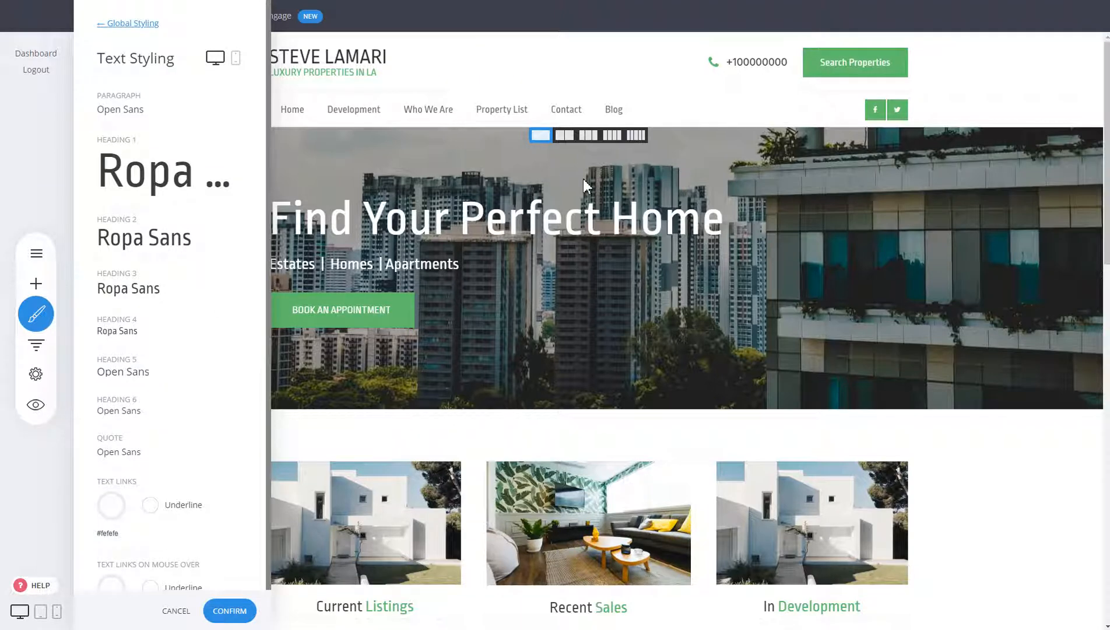
pyautogui.click(154, 186)
pyautogui.moveTo(404, 109); pyautogui.dragTo(324, 134)
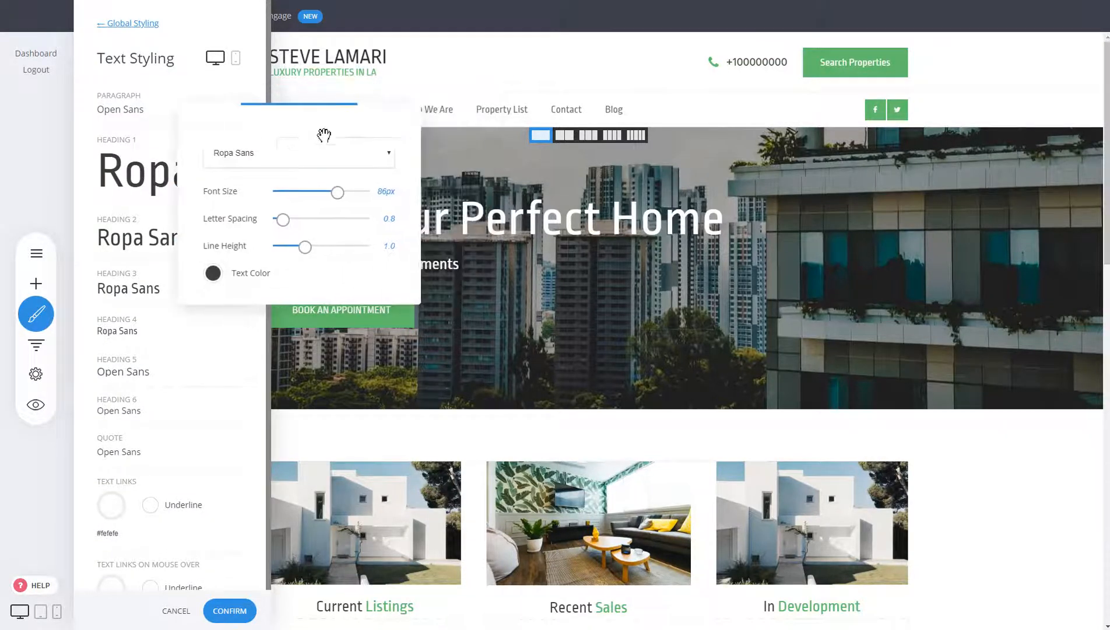
pyautogui.moveTo(337, 193); pyautogui.dragTo(327, 193)
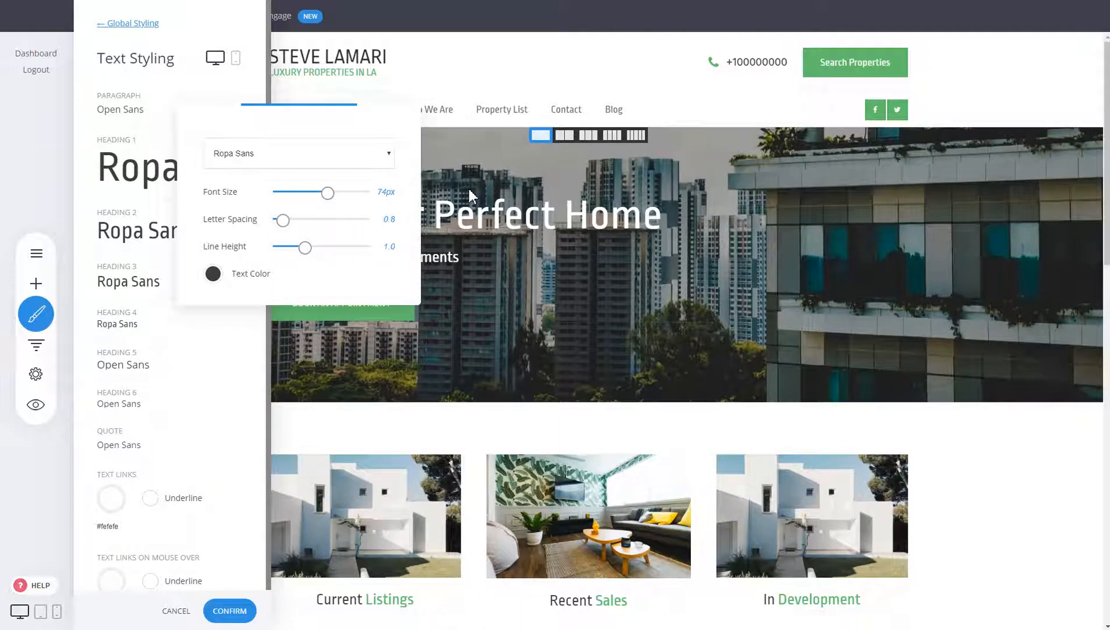
pyautogui.moveTo(282, 221); pyautogui.dragTo(317, 252)
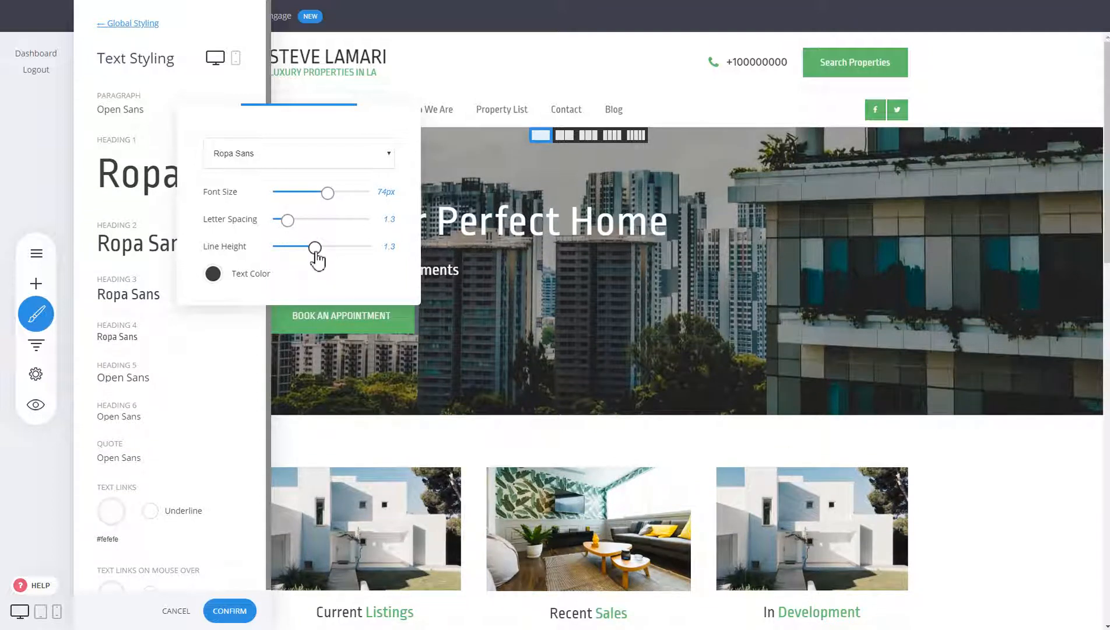
pyautogui.click(245, 93)
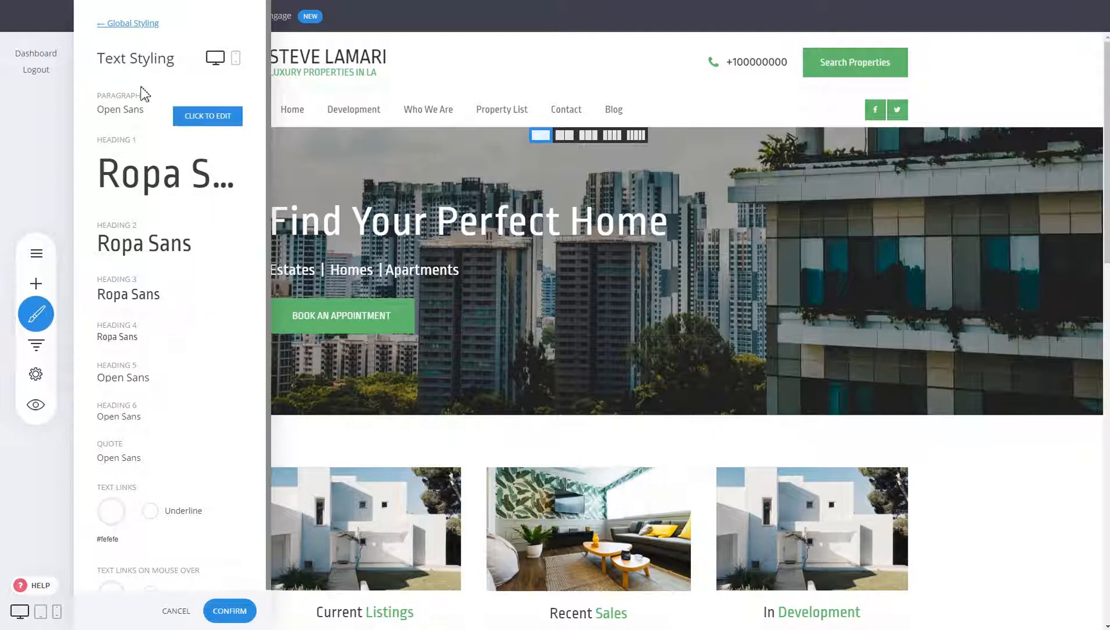
# Step: Set the global mobile Heading 1 style to a 49px font size
pyautogui.click(236, 60)
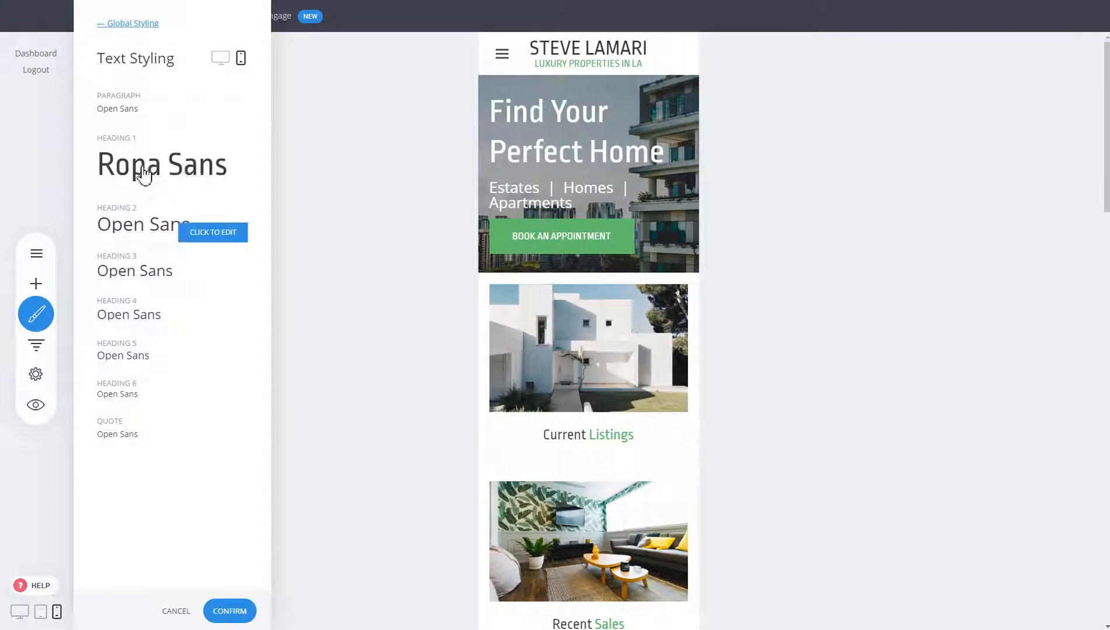
pyautogui.click(146, 168)
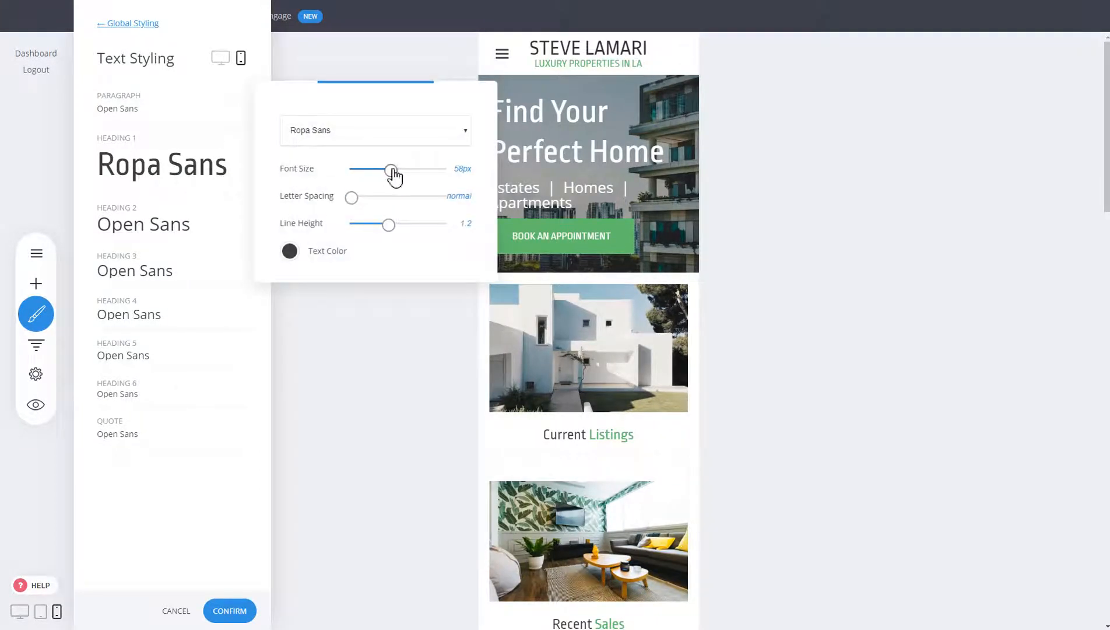
pyautogui.moveTo(392, 172); pyautogui.dragTo(386, 177)
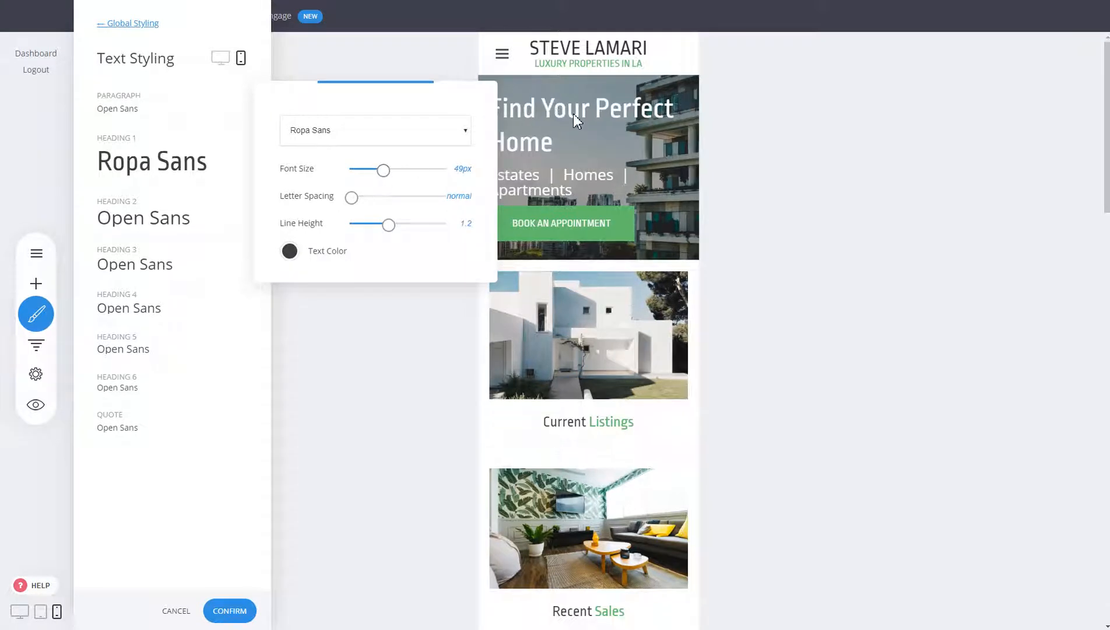
pyautogui.click(205, 209)
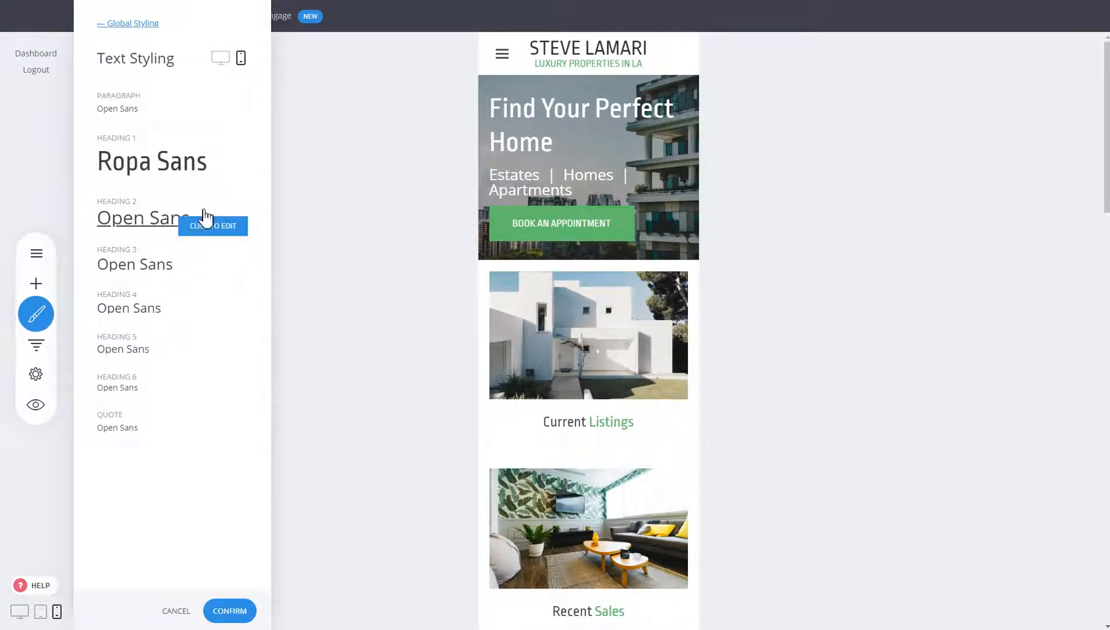
# Step: Leave the text styling with its changes kept and return the page to desktop view
pyautogui.click(134, 24)
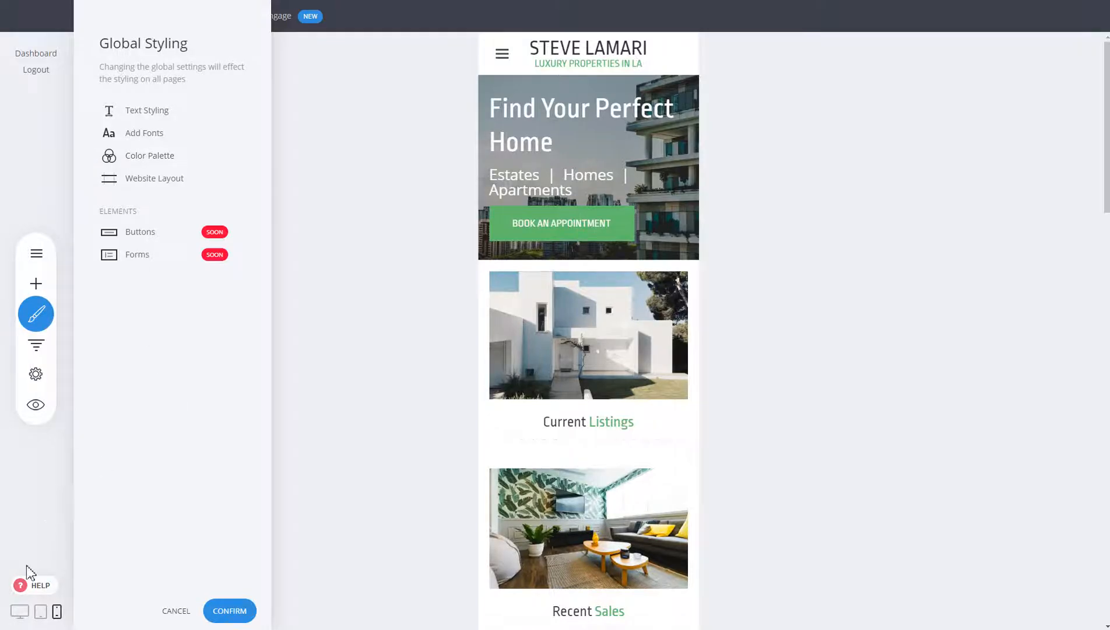
pyautogui.click(20, 610)
pyautogui.click(607, 300)
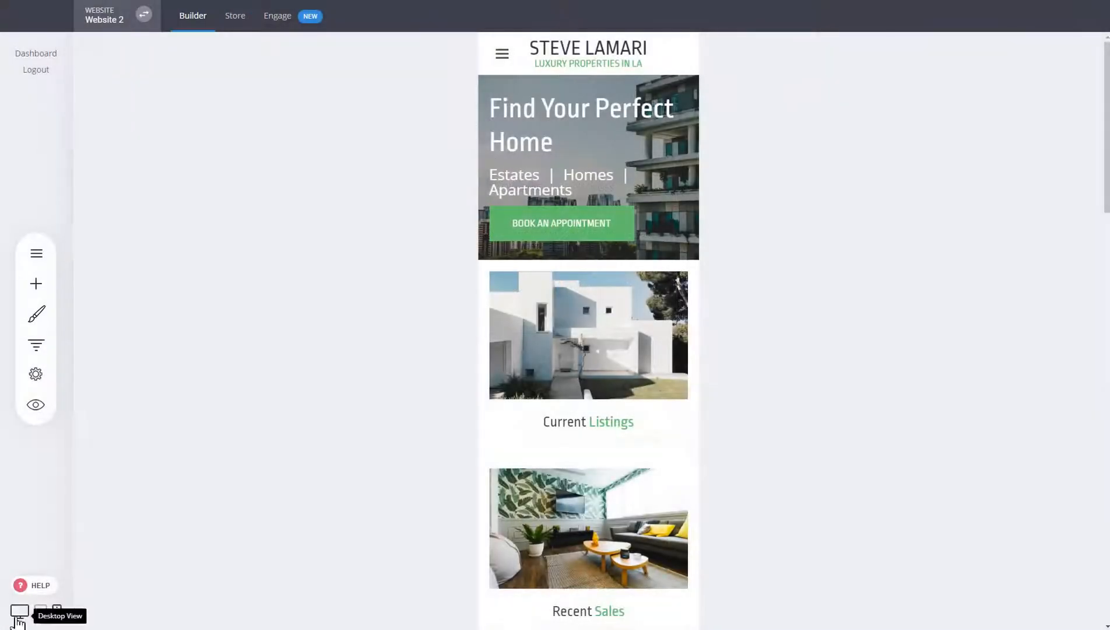
pyautogui.click(20, 611)
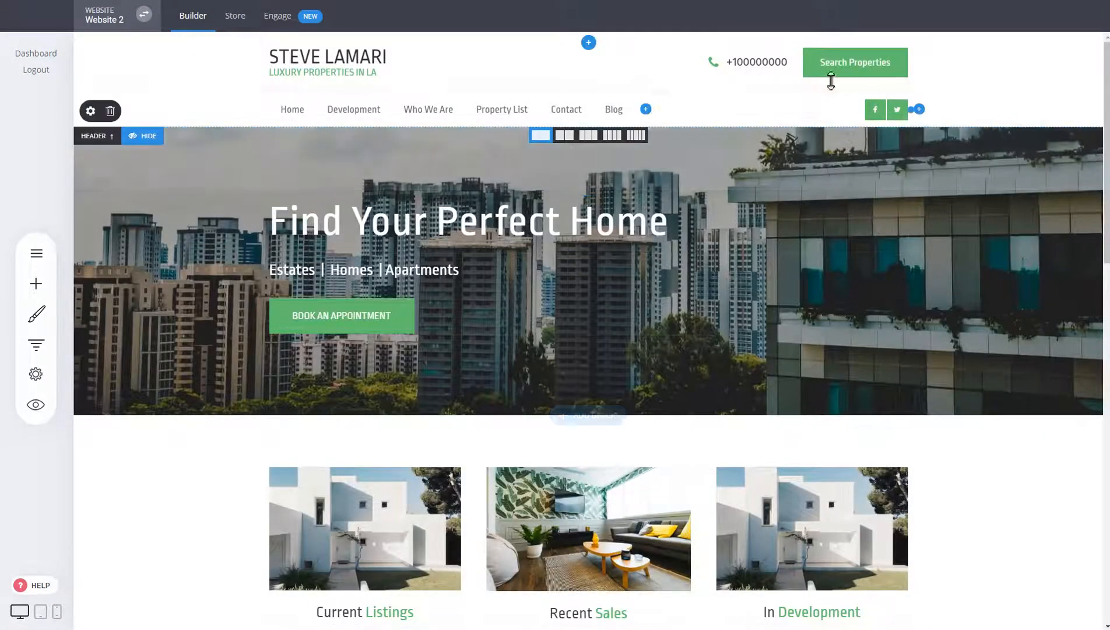
# Step: Change the global palette's primary color to the orange-red #EB6B56 and keep the change
pyautogui.moveTo(842, 76)
pyautogui.moveTo(895, 110)
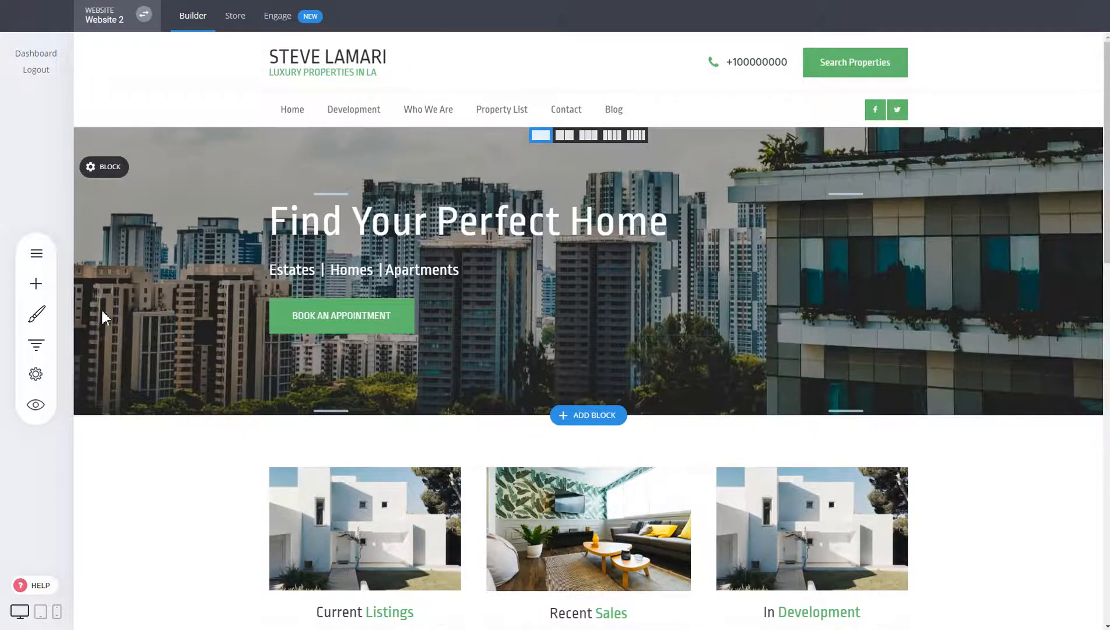
pyautogui.click(49, 317)
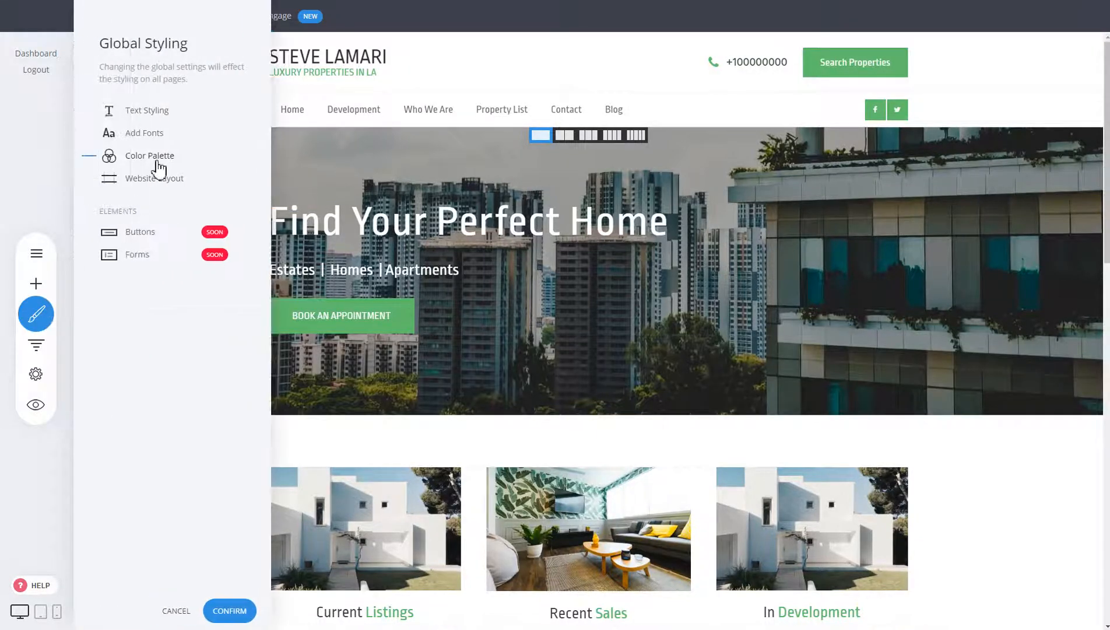
pyautogui.click(150, 156)
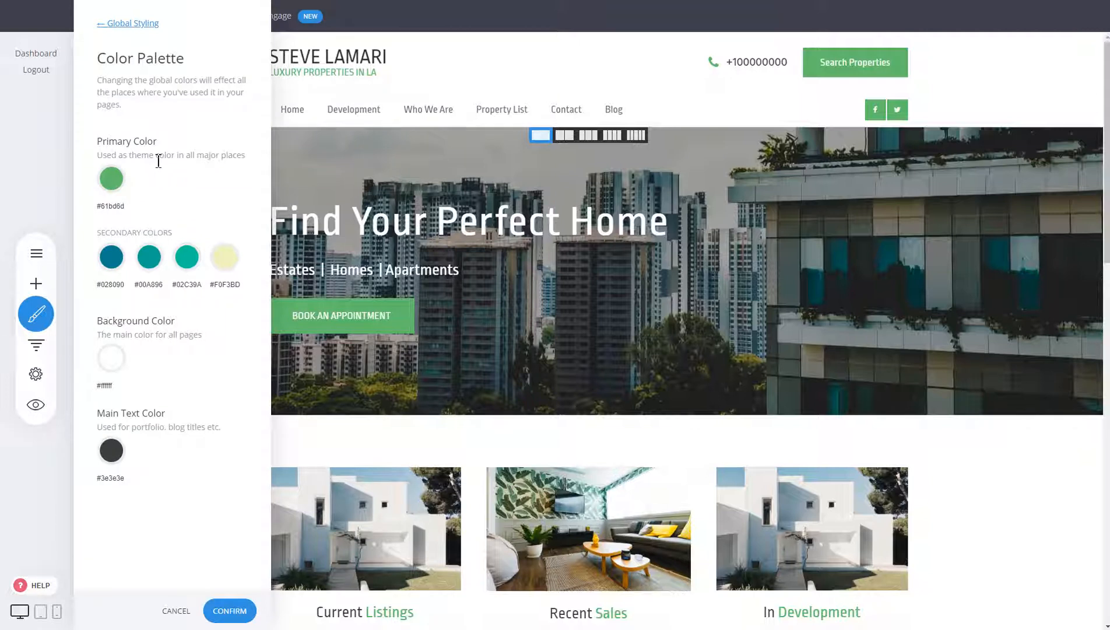
pyautogui.click(120, 186)
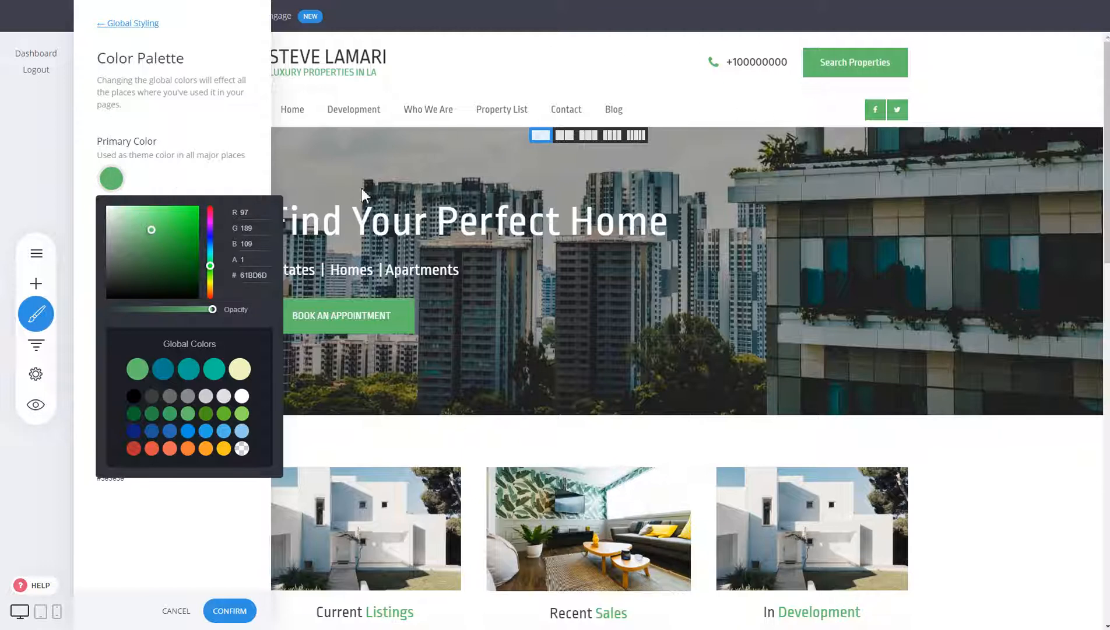
pyautogui.click(228, 178)
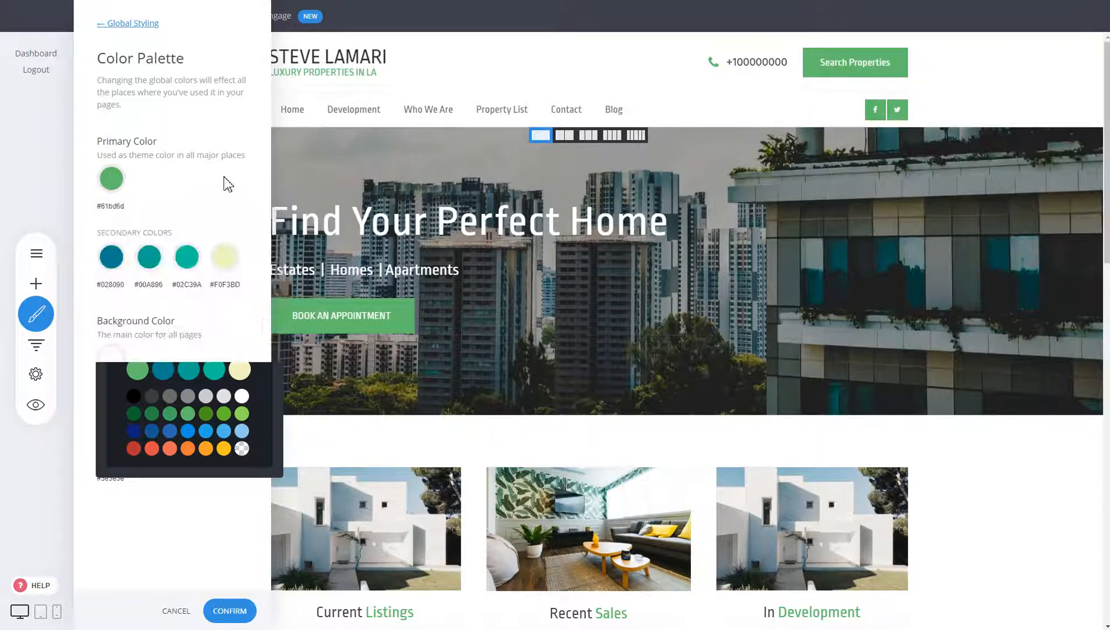
pyautogui.click(112, 179)
pyautogui.click(172, 450)
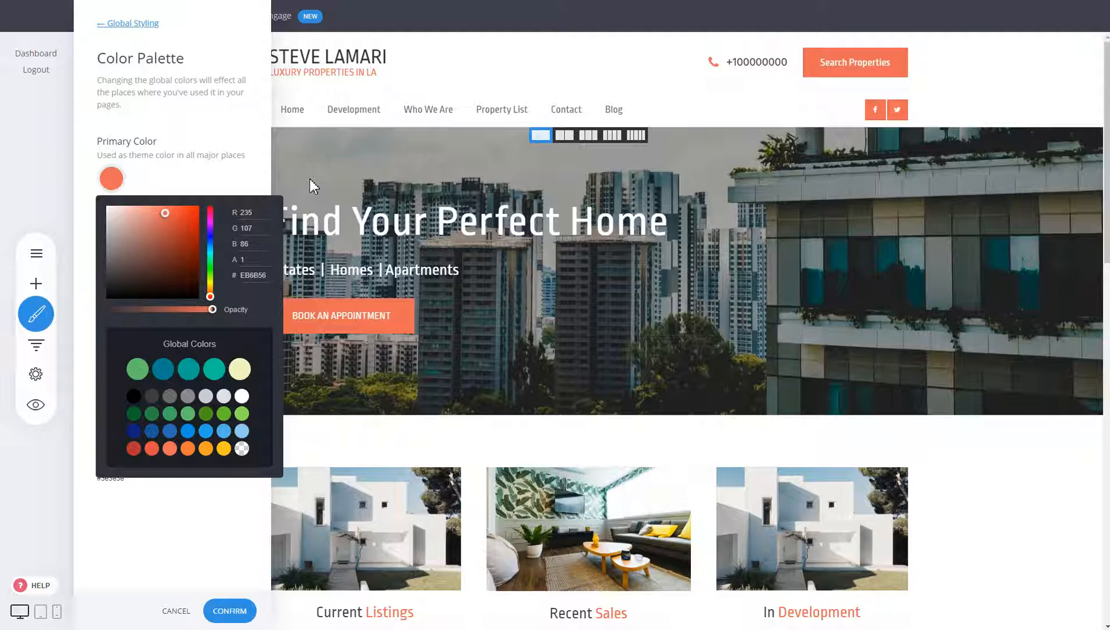
pyautogui.click(174, 167)
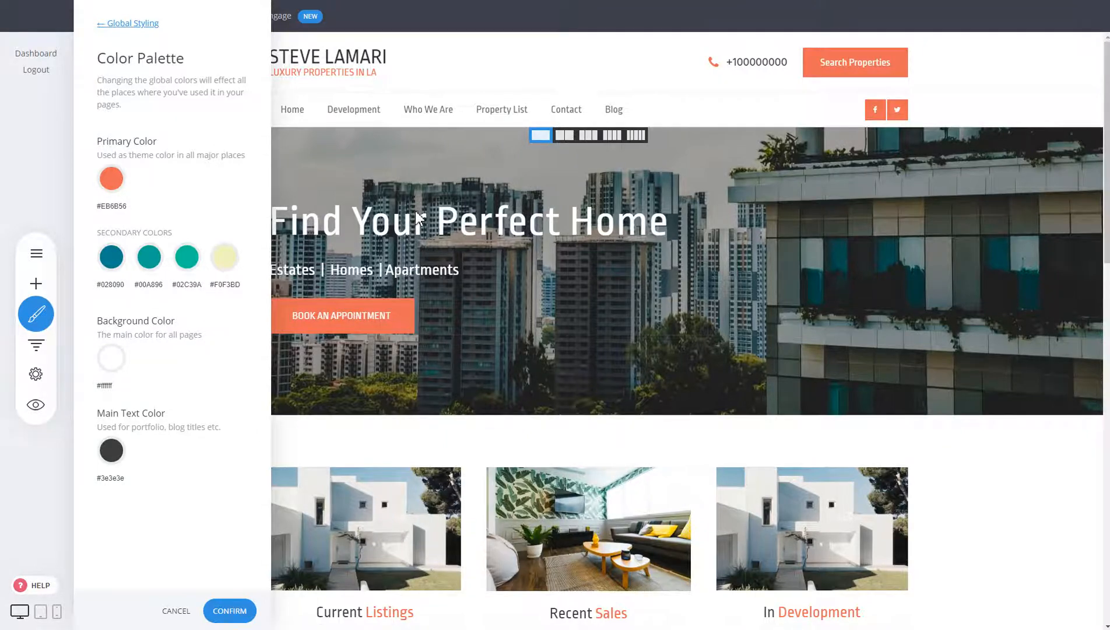
pyautogui.click(428, 223)
pyautogui.click(610, 297)
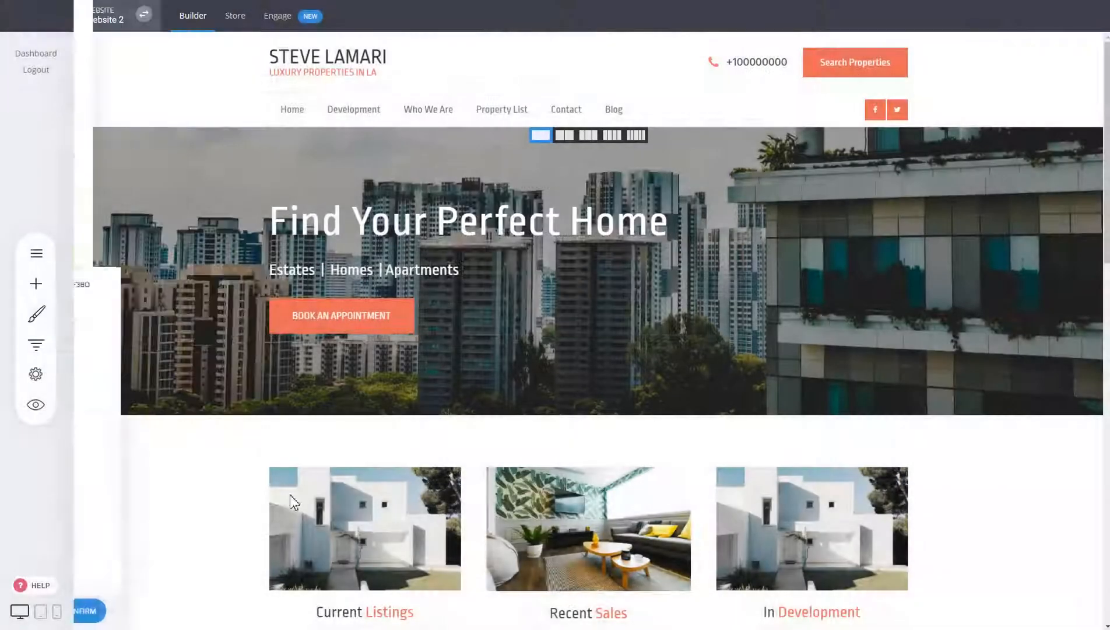
# Step: Try the teal and blue global colors on the BOOK AN APPOINTMENT button, settle on the orange-red primary color, and save
pyautogui.moveTo(384, 325)
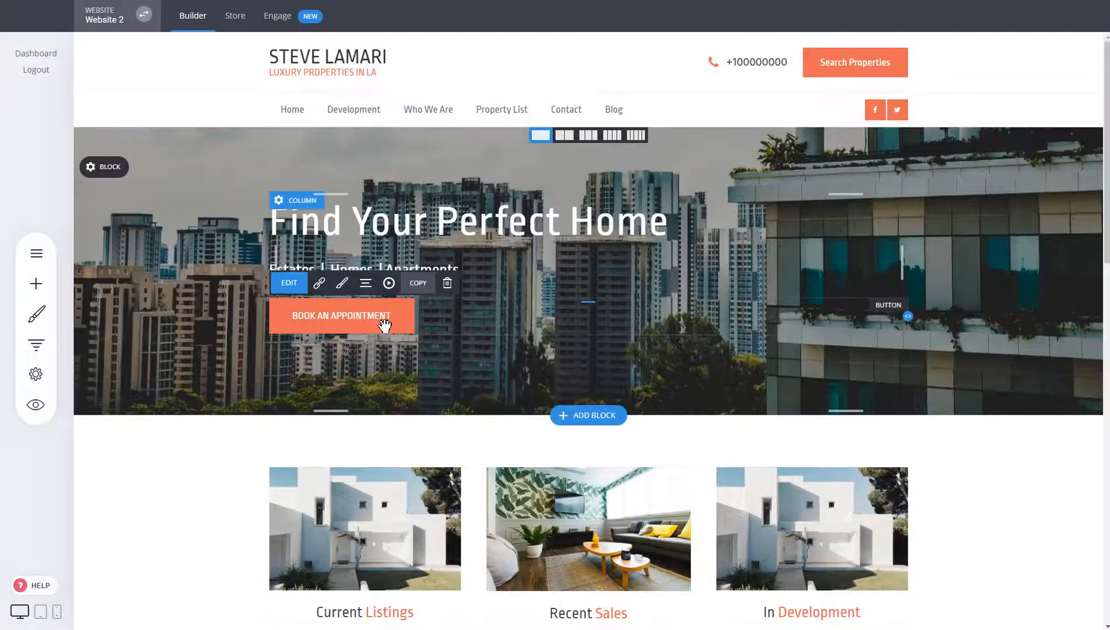
pyautogui.click(341, 285)
pyautogui.moveTo(956, 272); pyautogui.dragTo(703, 191)
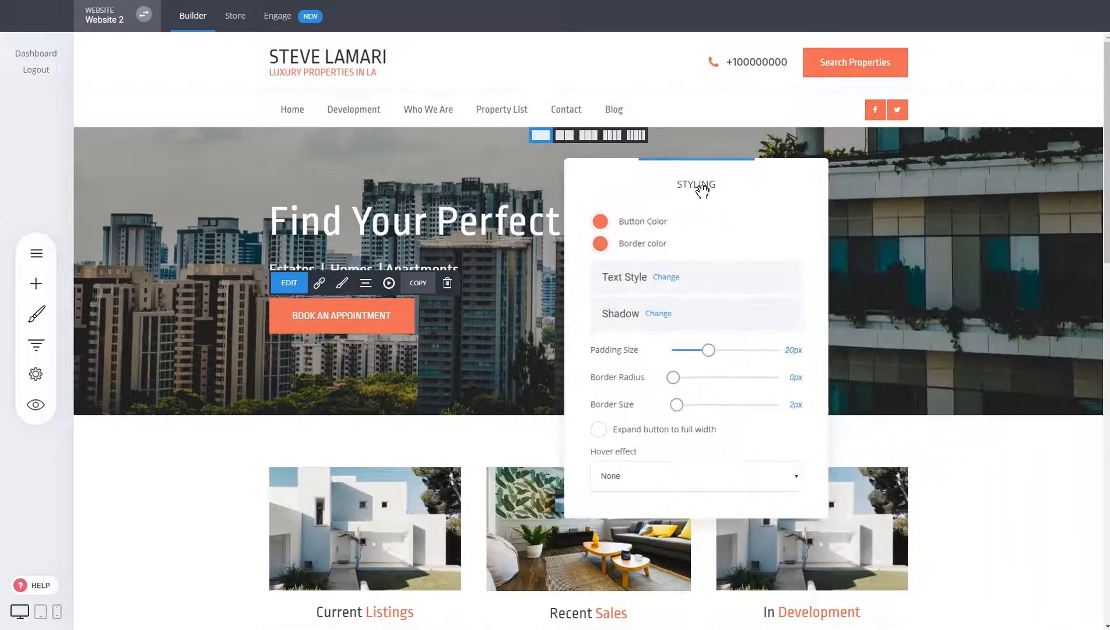
pyautogui.click(600, 222)
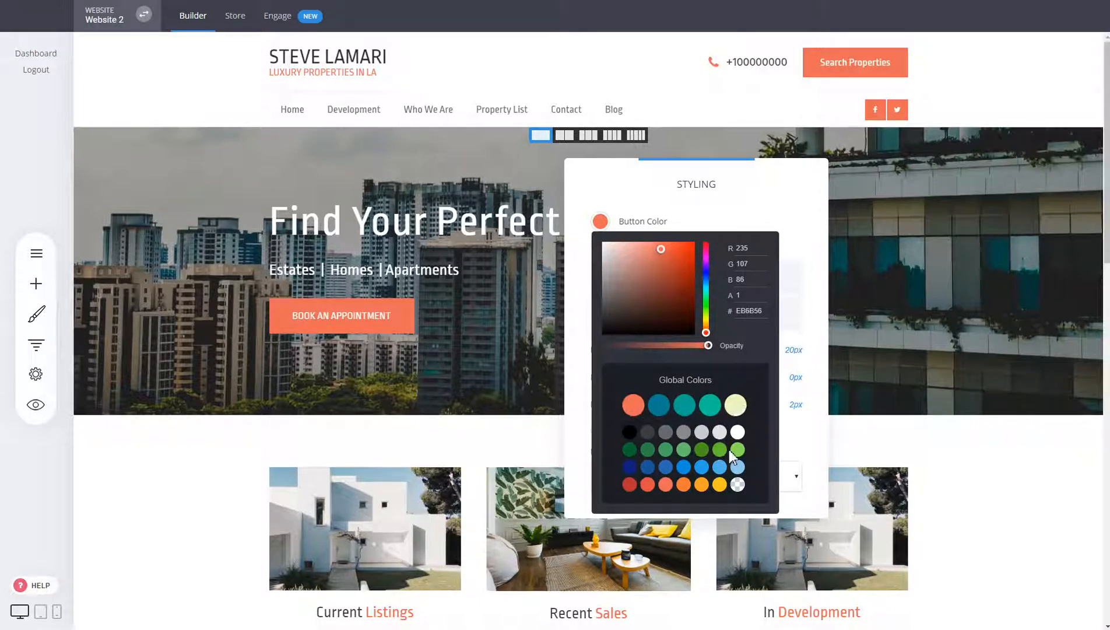
pyautogui.click(691, 409)
pyautogui.click(663, 407)
pyautogui.click(629, 408)
pyautogui.click(418, 298)
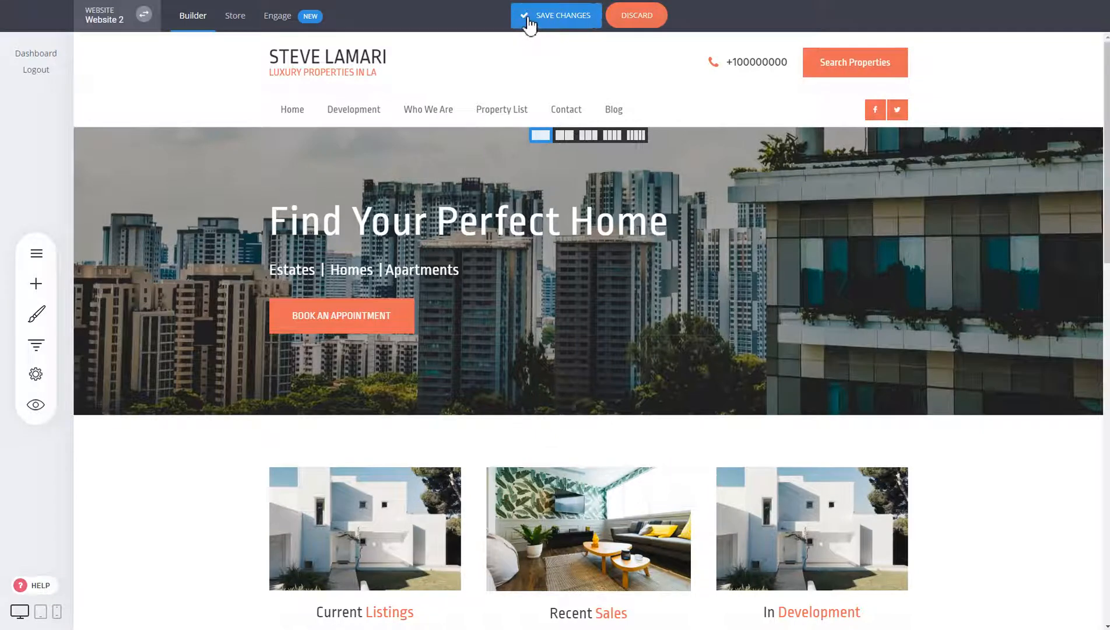
pyautogui.click(529, 23)
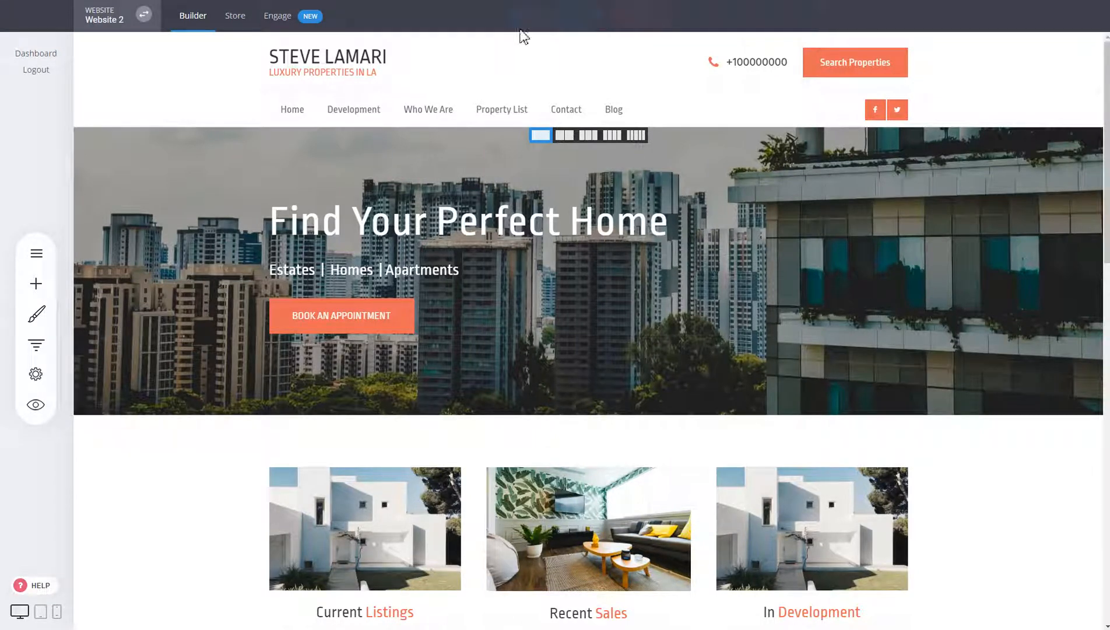
# Step: Add the Google font Hind 700 to the website's global fonts
pyautogui.click(49, 322)
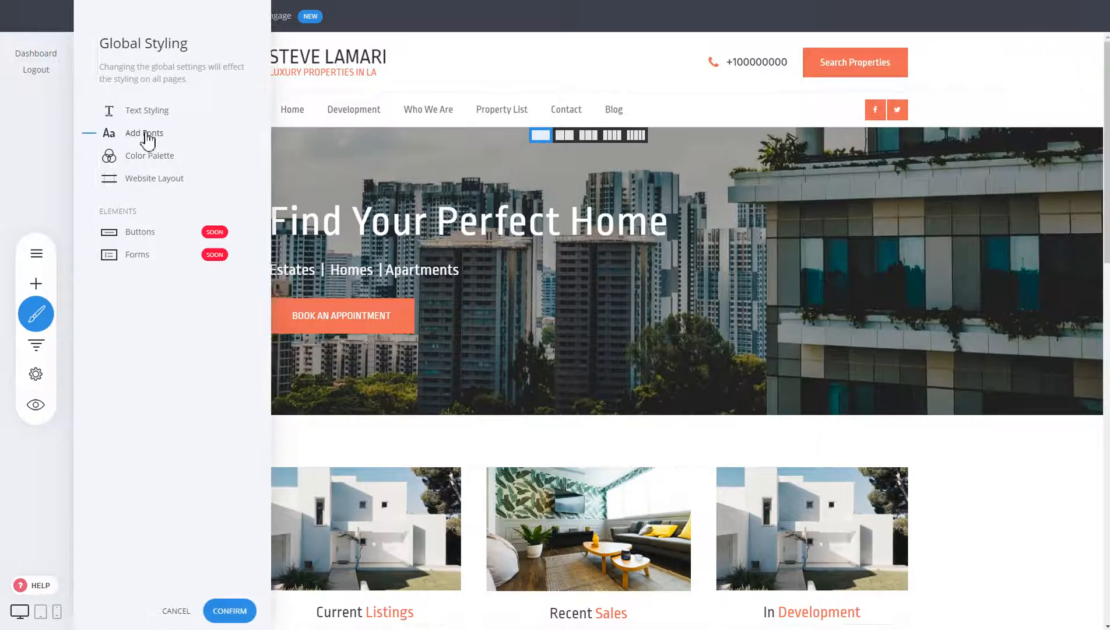
pyautogui.click(145, 134)
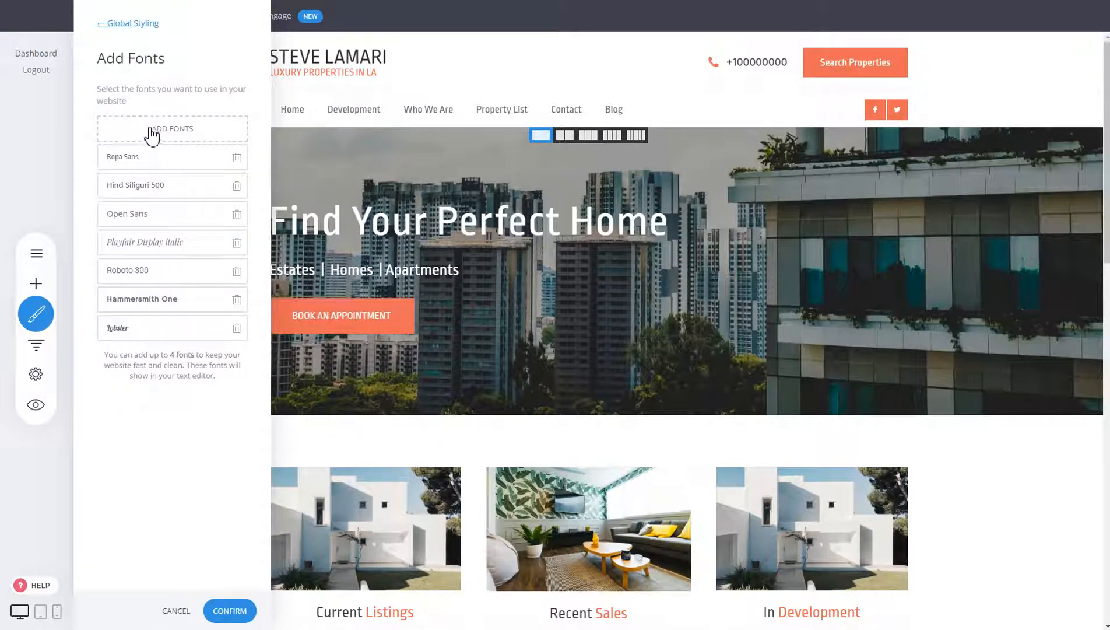
pyautogui.click(155, 134)
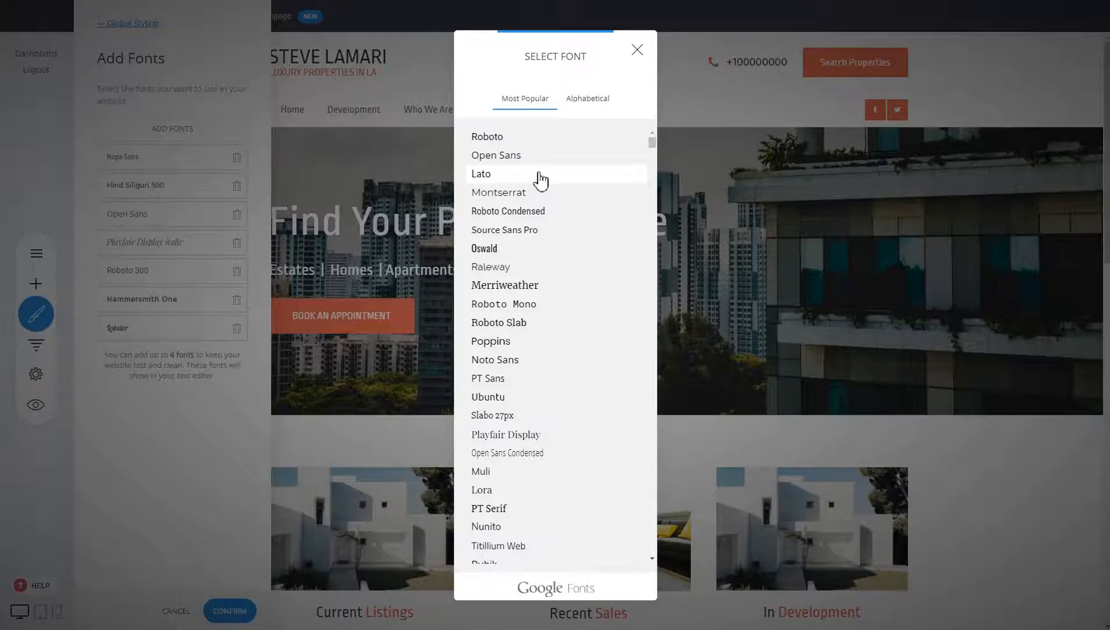
pyautogui.scroll(-10, 590, 177)
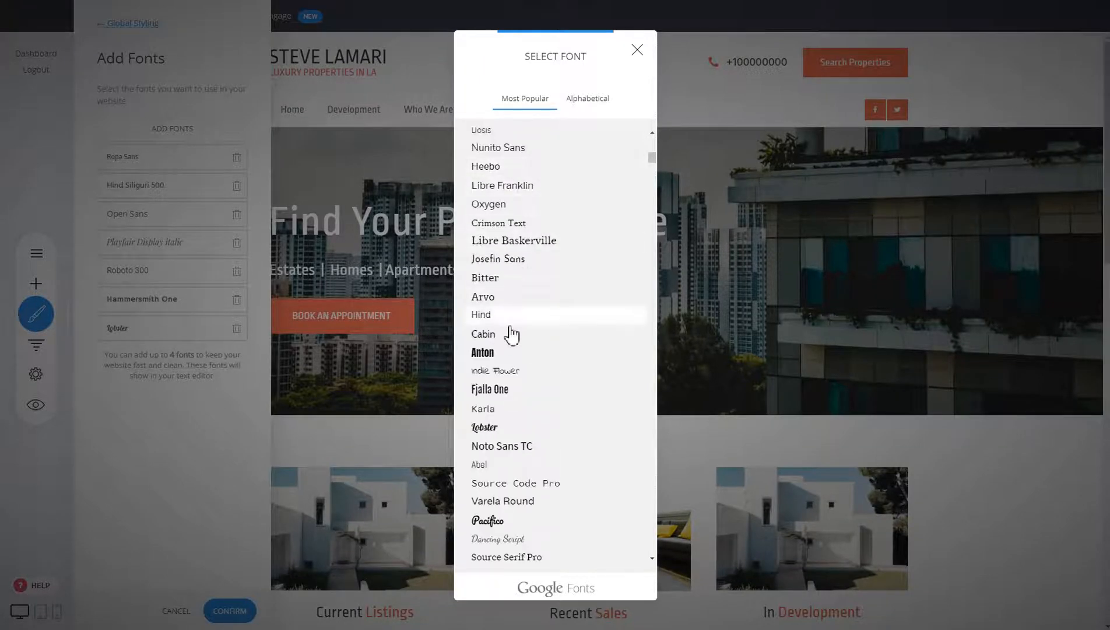
pyautogui.click(511, 324)
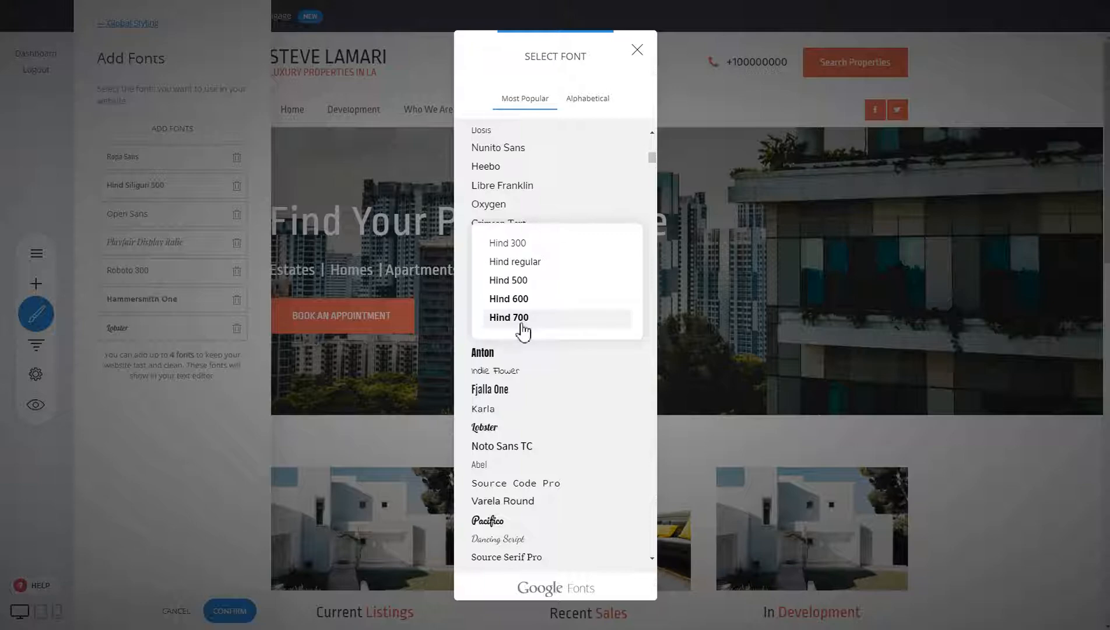
pyautogui.click(522, 322)
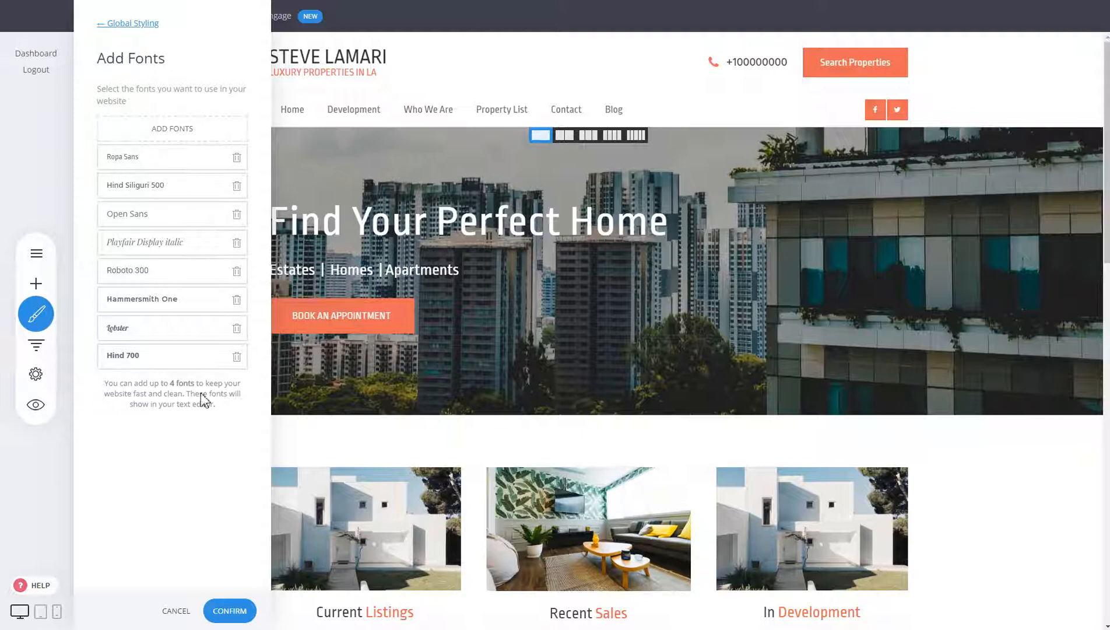
# Step: Confirm the added fonts and change the hero heading 'Find Your Perfect Home' to the Hind font
pyautogui.click(231, 610)
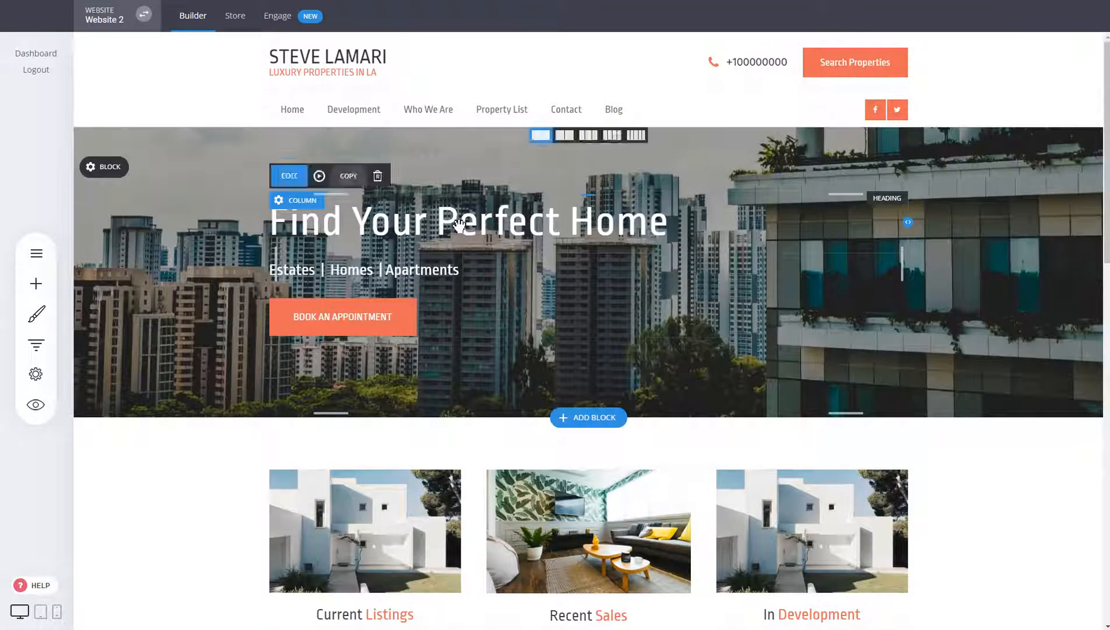
pyautogui.click(444, 219)
pyautogui.click(348, 180)
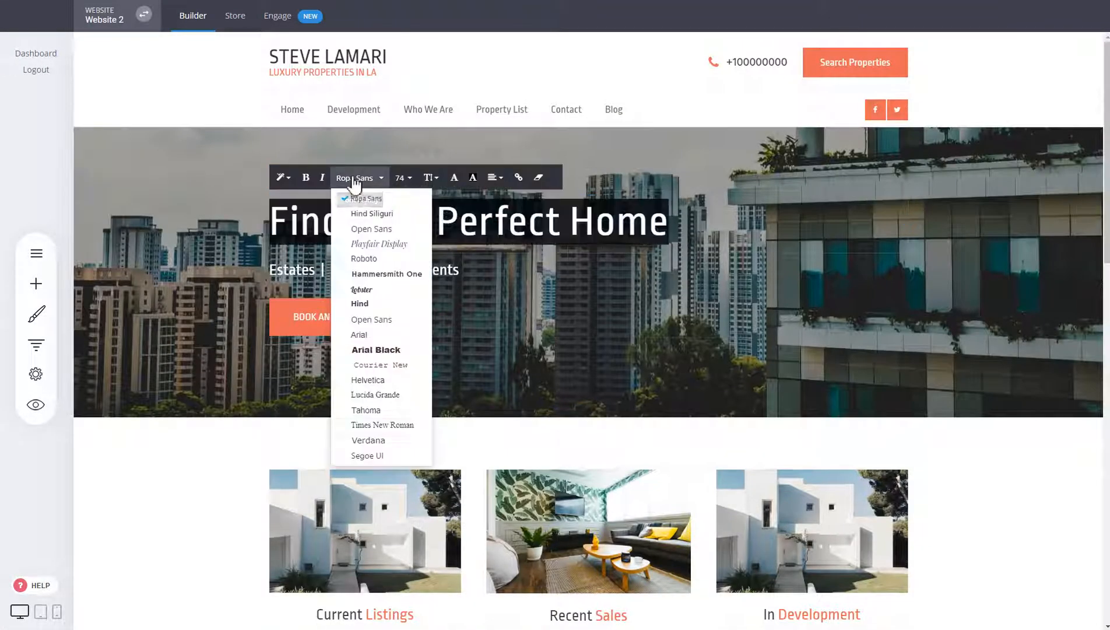
pyautogui.click(375, 303)
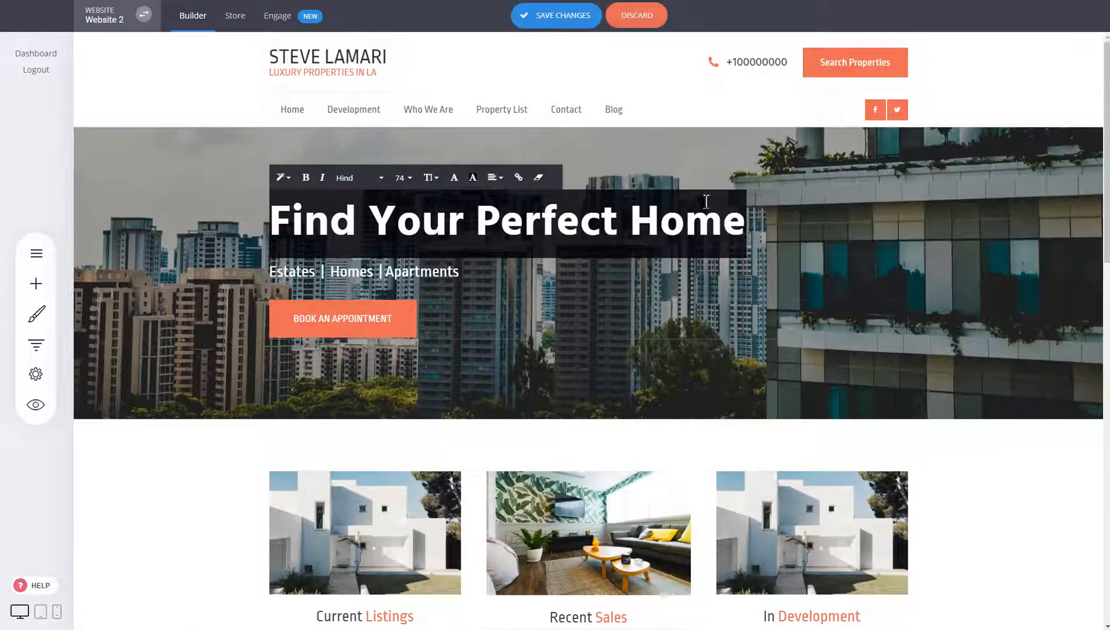
pyautogui.click(817, 285)
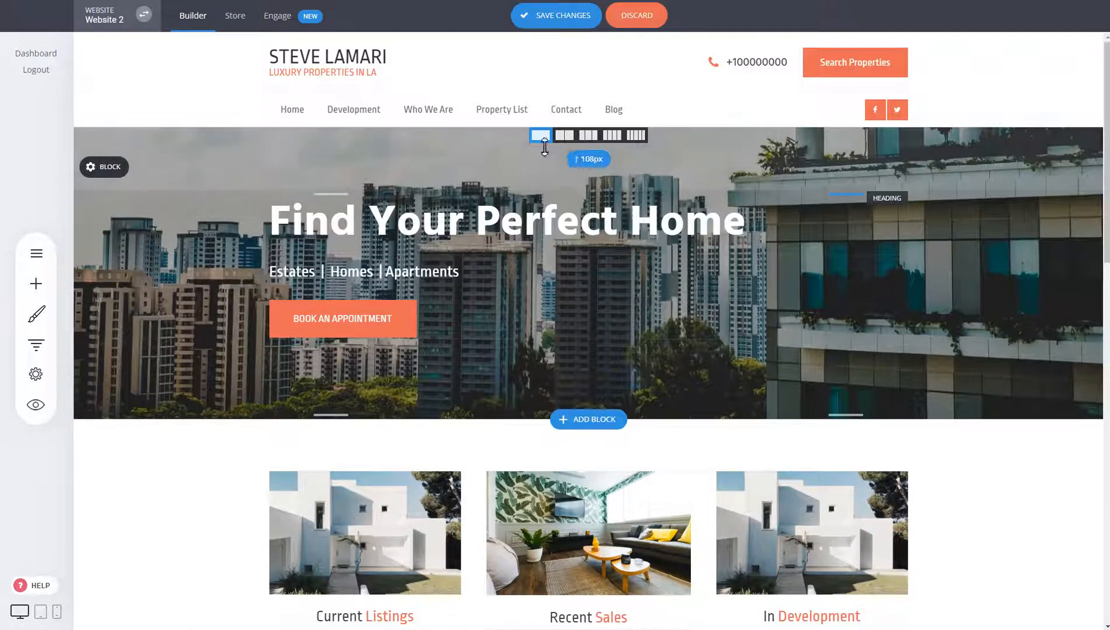
# Step: Set the global Heading 1 text style to the Hind font and return to the global styling options
pyautogui.click(35, 314)
pyautogui.click(144, 118)
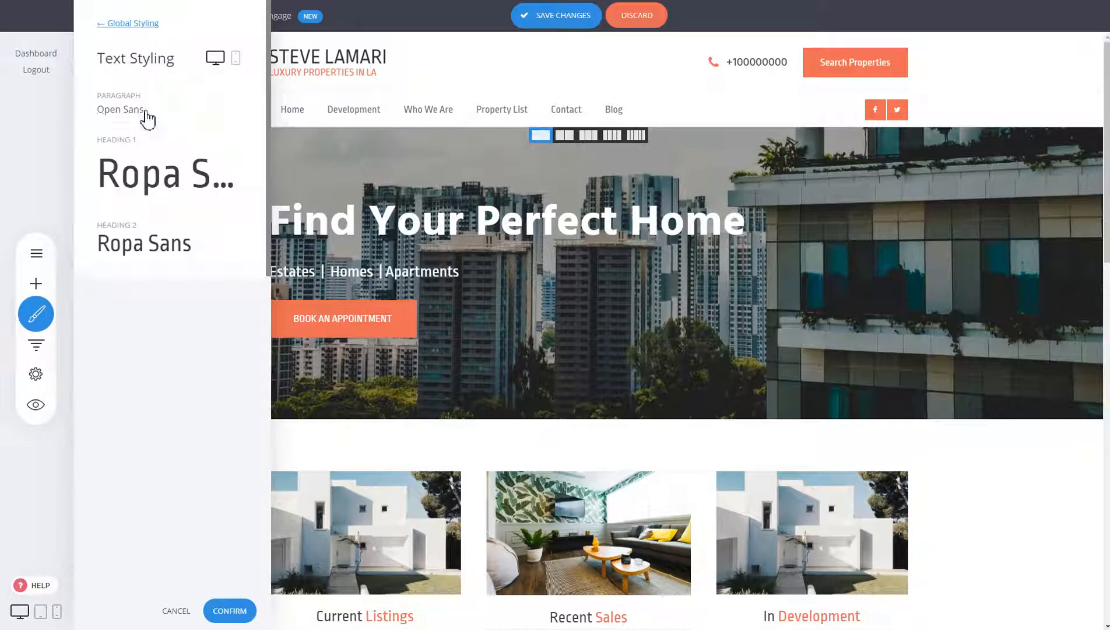
pyautogui.click(153, 169)
pyautogui.click(434, 141)
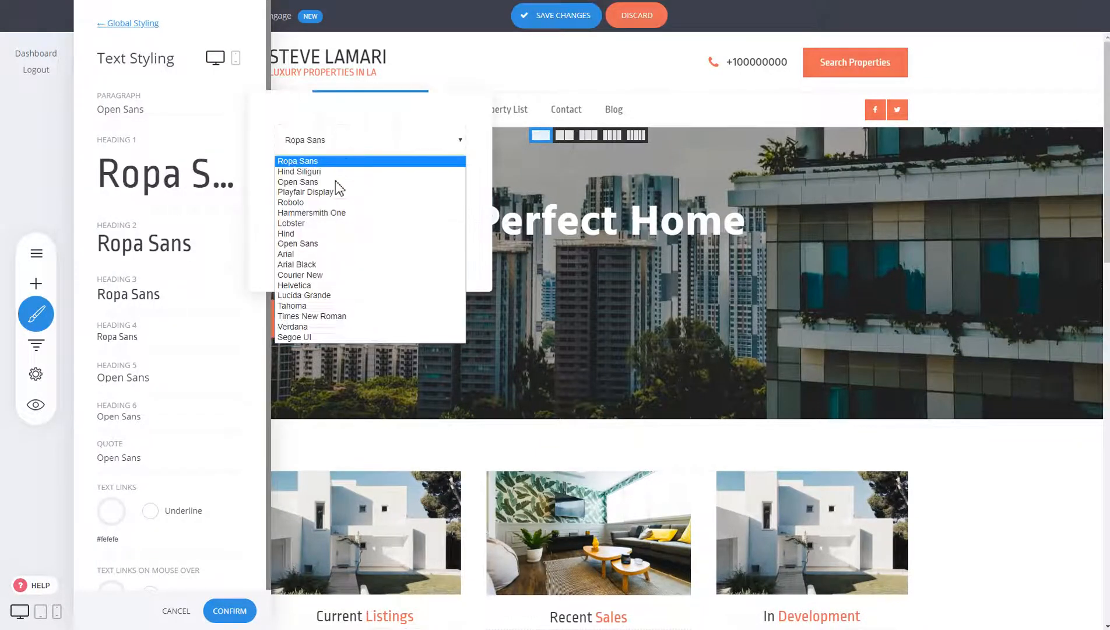
pyautogui.click(314, 233)
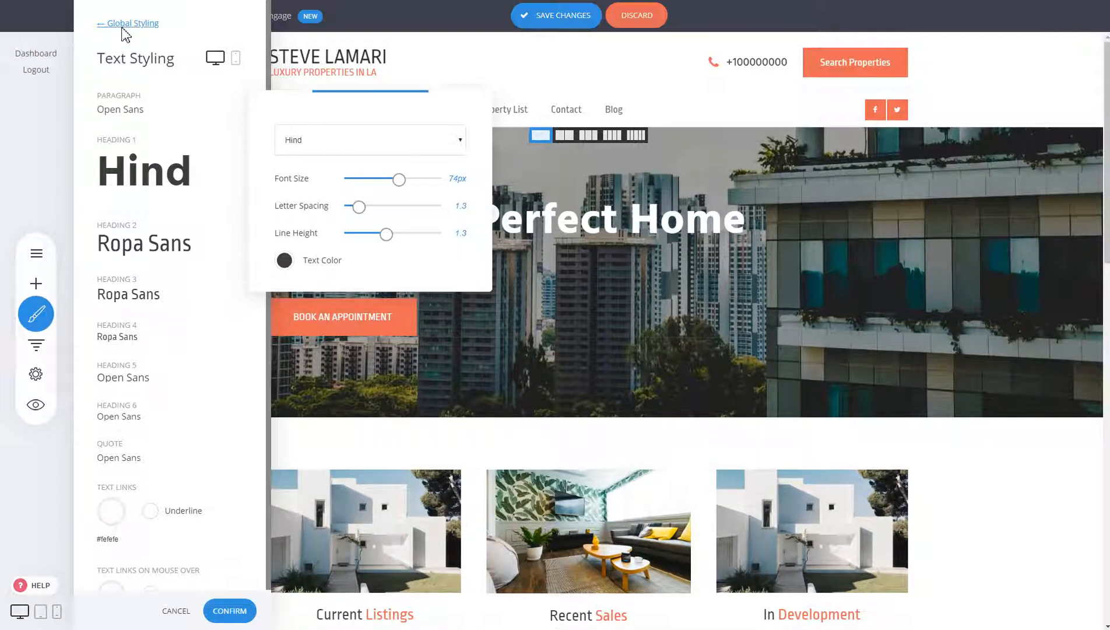
pyautogui.click(128, 31)
pyautogui.click(127, 24)
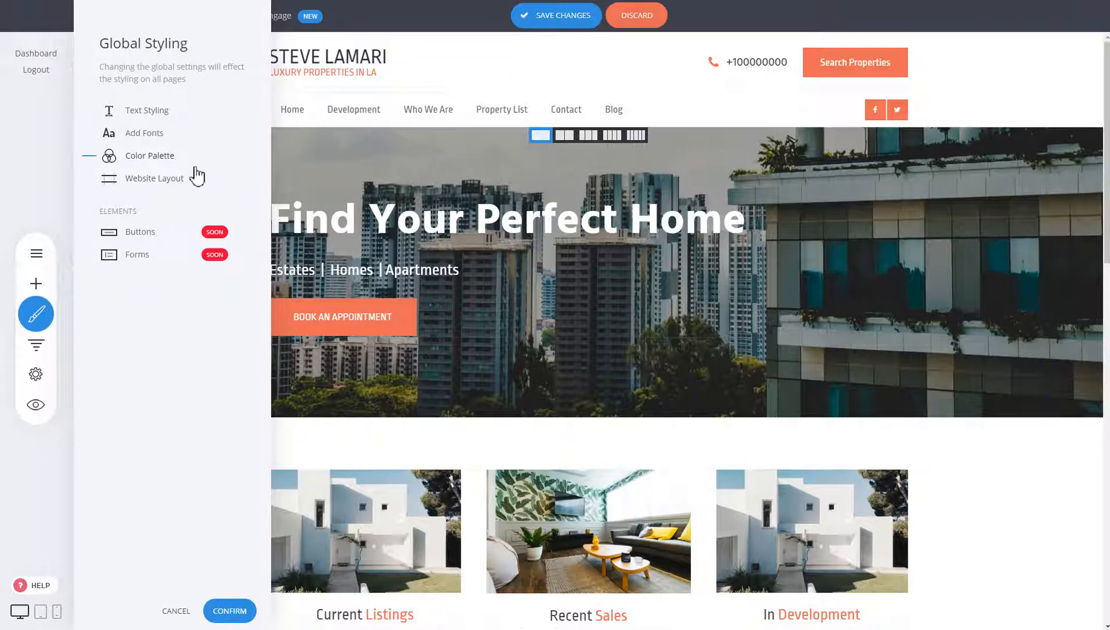
# Step: Widen the website layout's grid to 1460px, confirm it, and review the page sections at that width
pyautogui.click(171, 185)
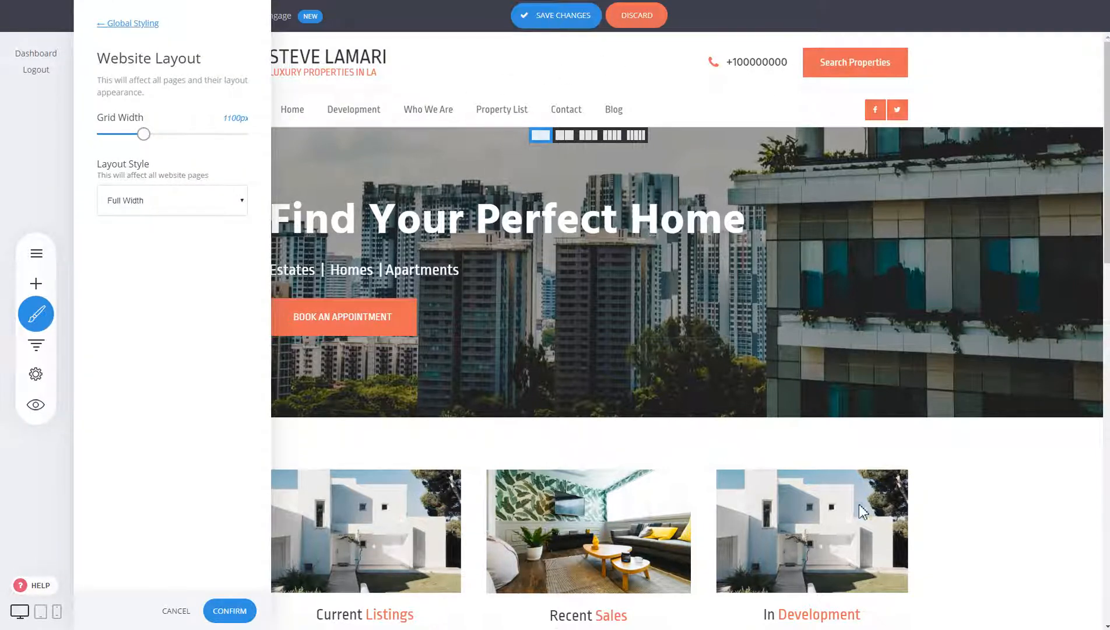
pyautogui.click(749, 364)
pyautogui.click(507, 295)
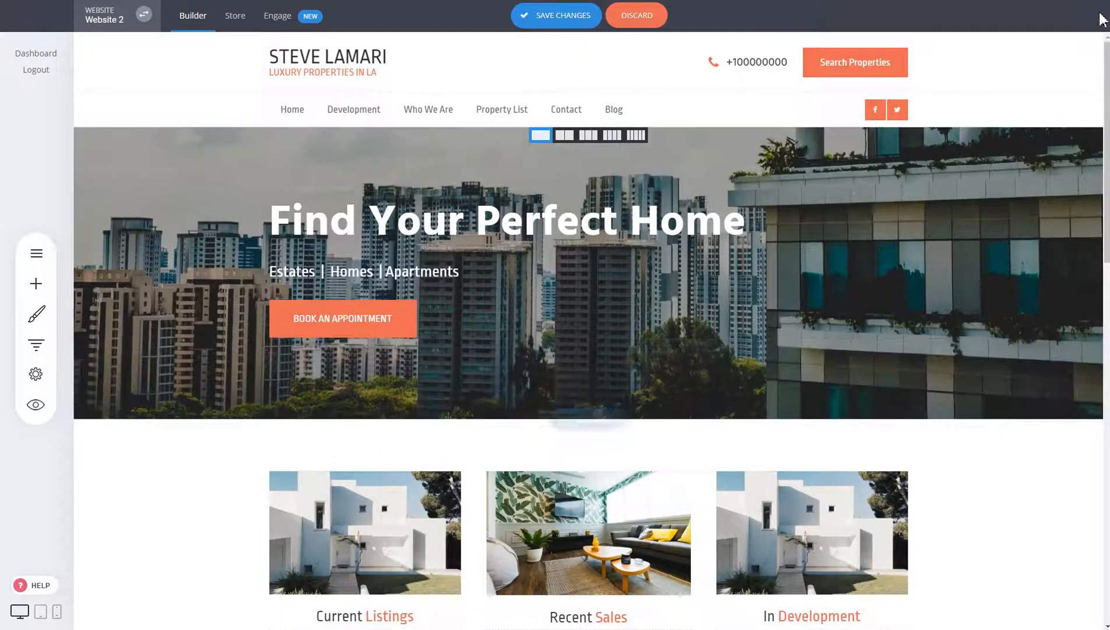
pyautogui.click(35, 314)
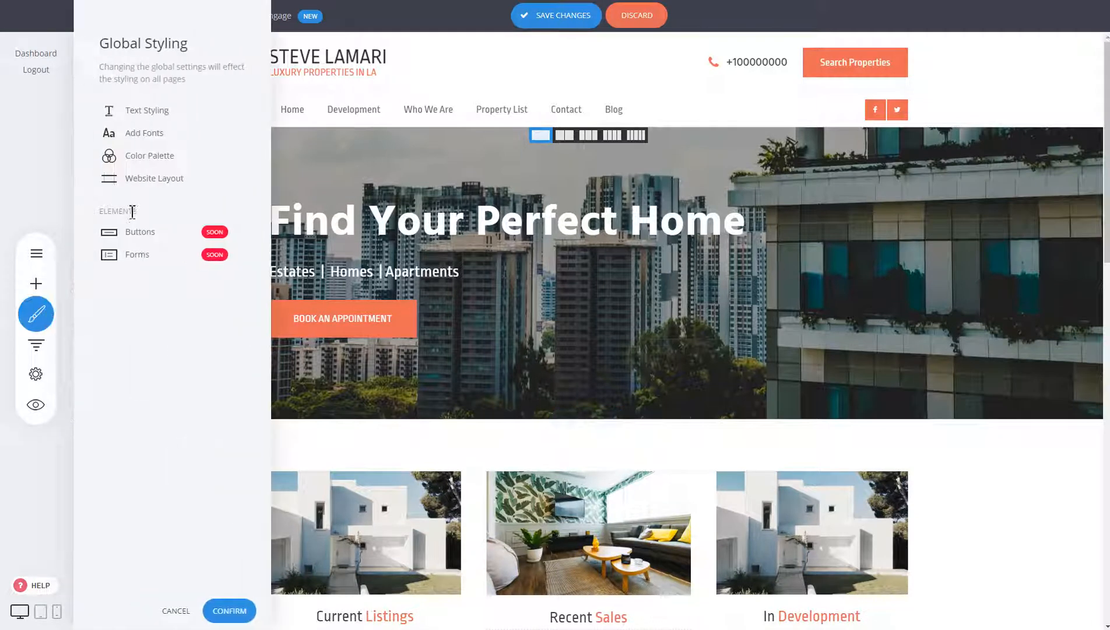
pyautogui.click(142, 182)
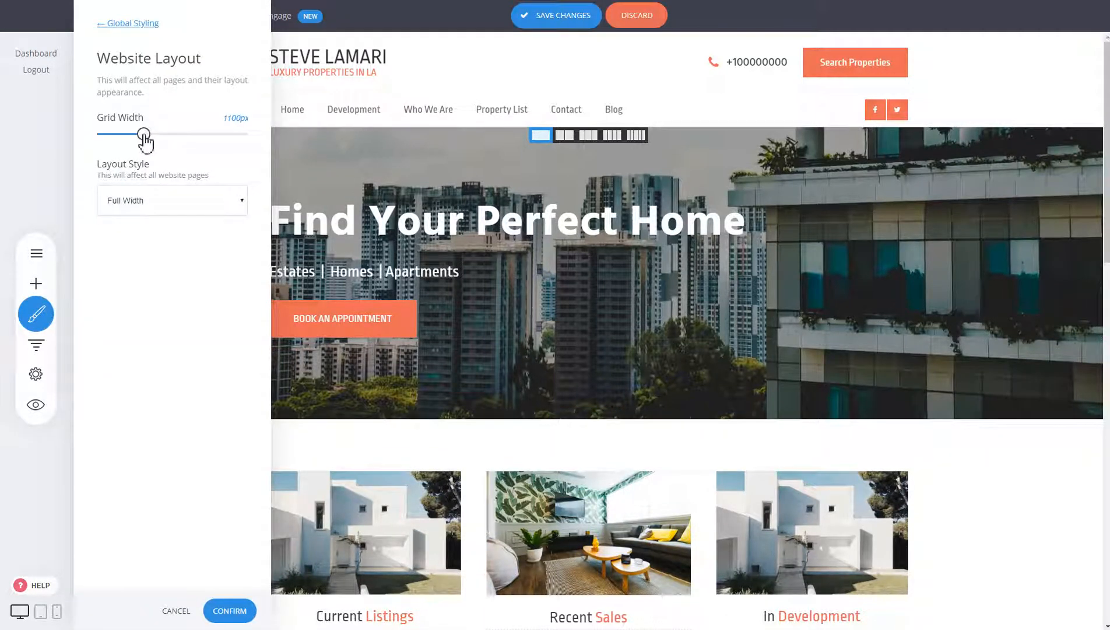
pyautogui.moveTo(145, 135); pyautogui.dragTo(198, 135)
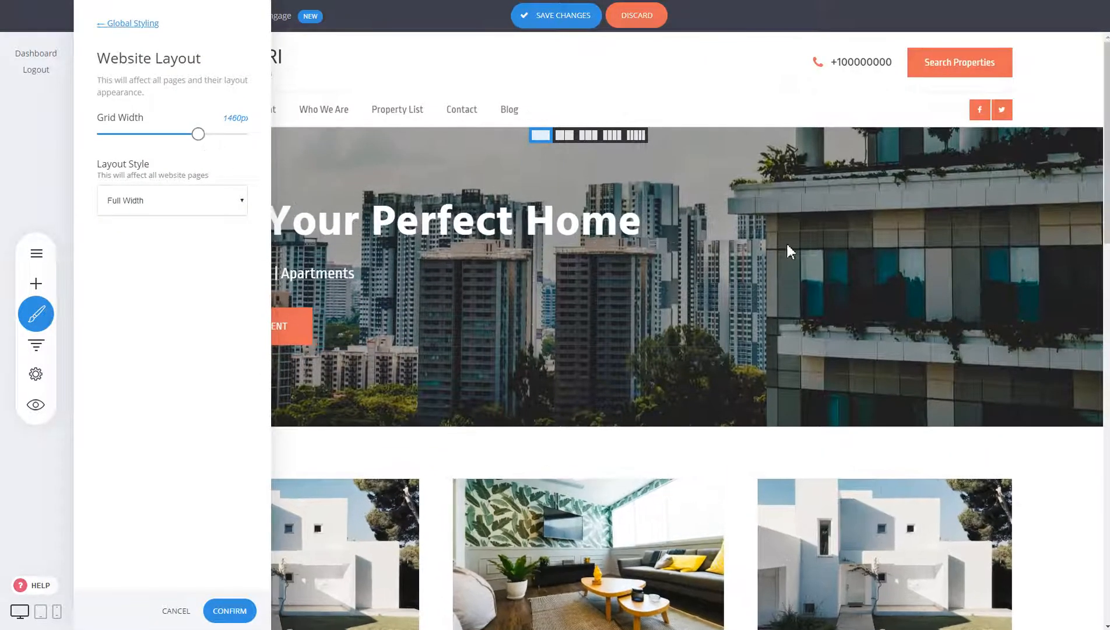
pyautogui.click(229, 610)
pyautogui.scroll(-5, 851, 484)
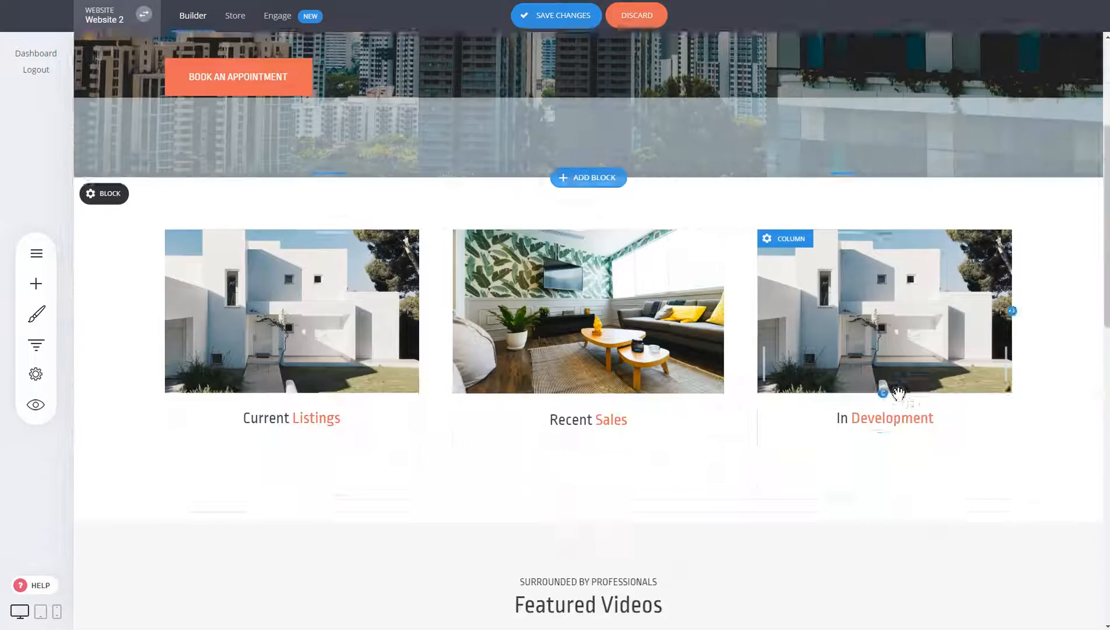
pyautogui.scroll(5, 907, 382)
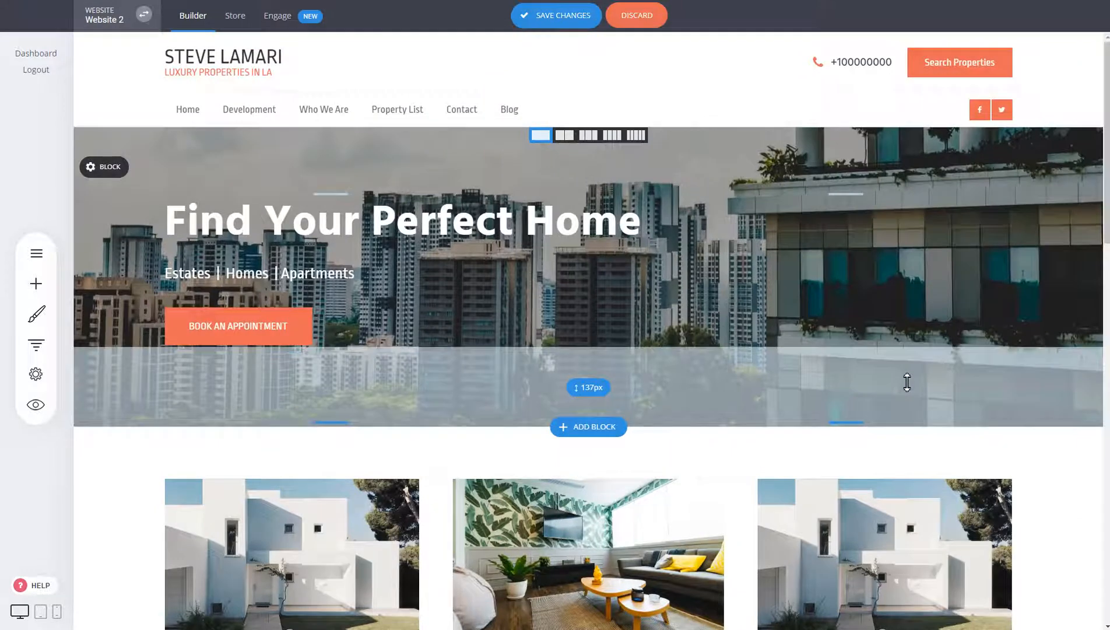
# Step: Reduce the website layout's grid width to 1180px and switch the layout style to Boxed
pyautogui.click(36, 314)
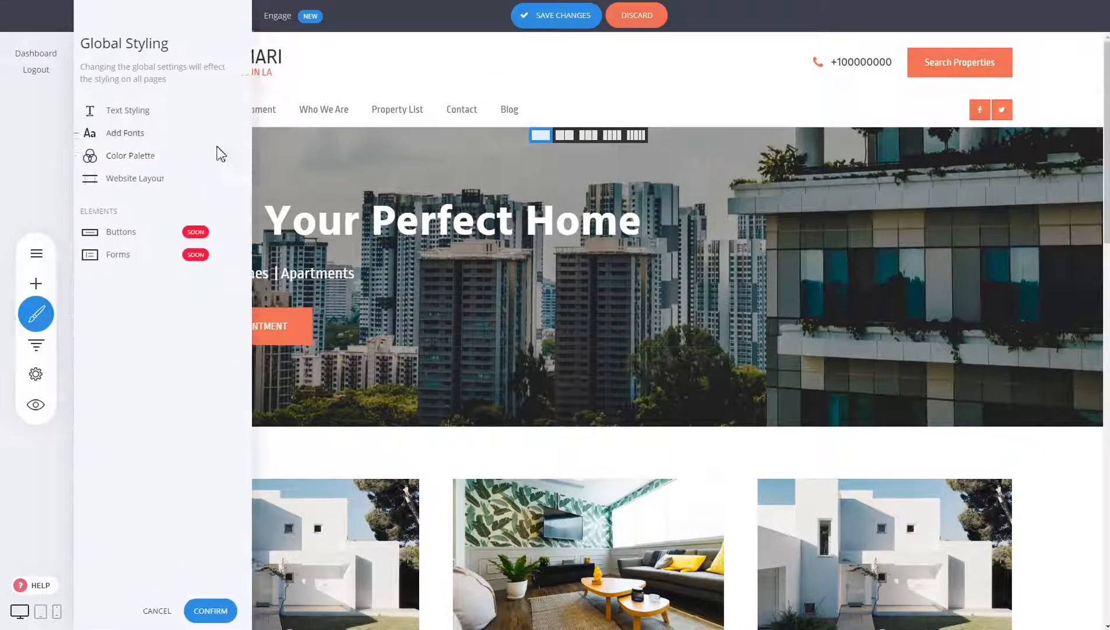
pyautogui.click(162, 181)
pyautogui.moveTo(198, 135); pyautogui.dragTo(156, 139)
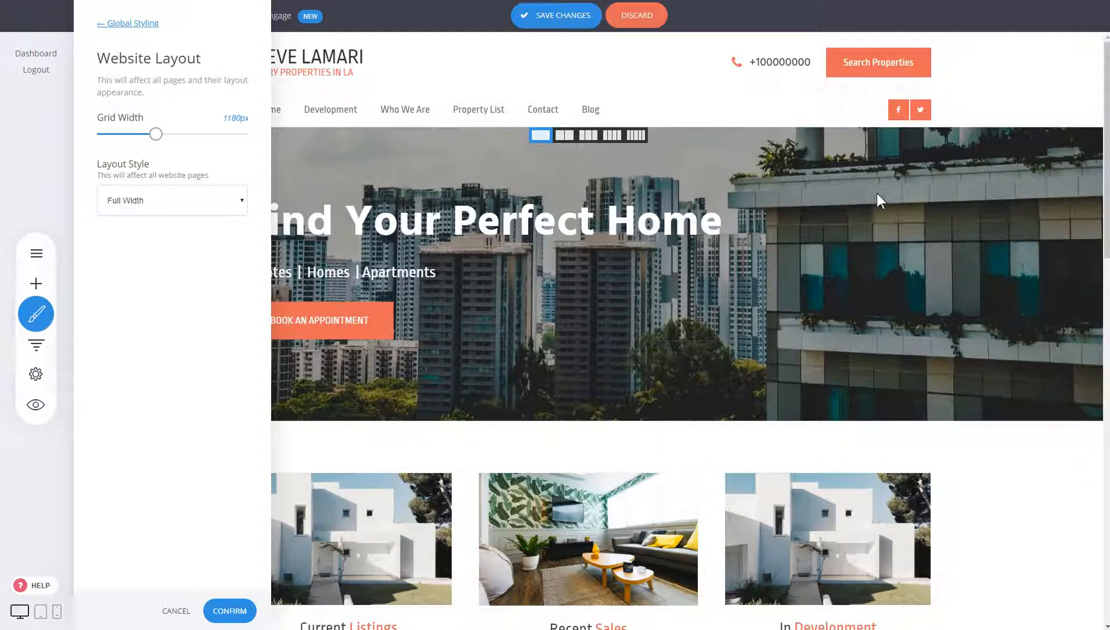
pyautogui.click(155, 204)
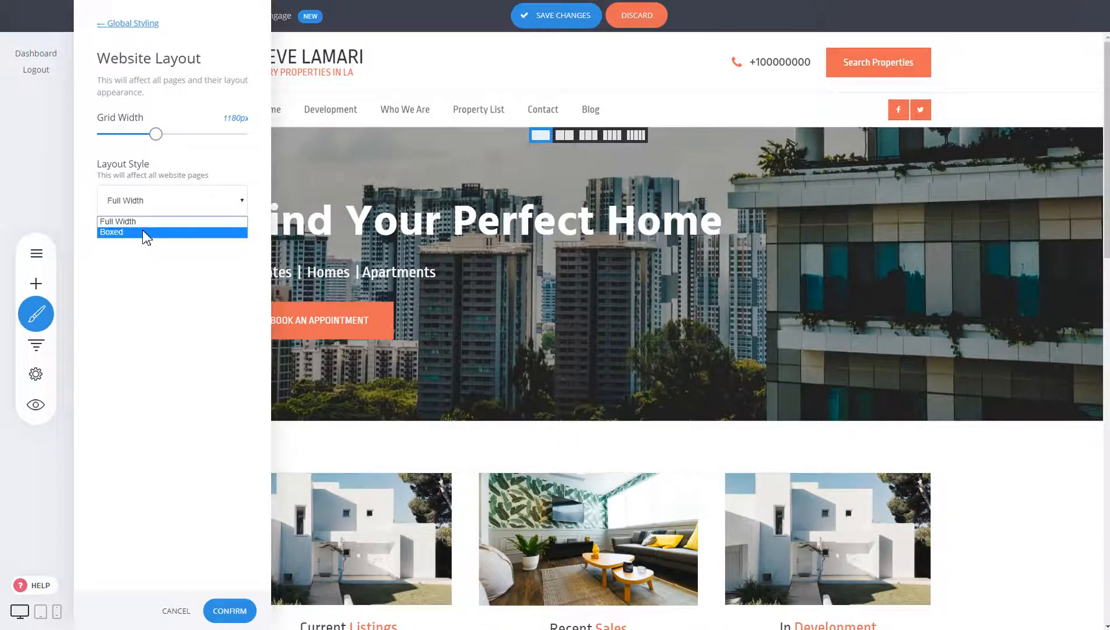
pyautogui.click(143, 231)
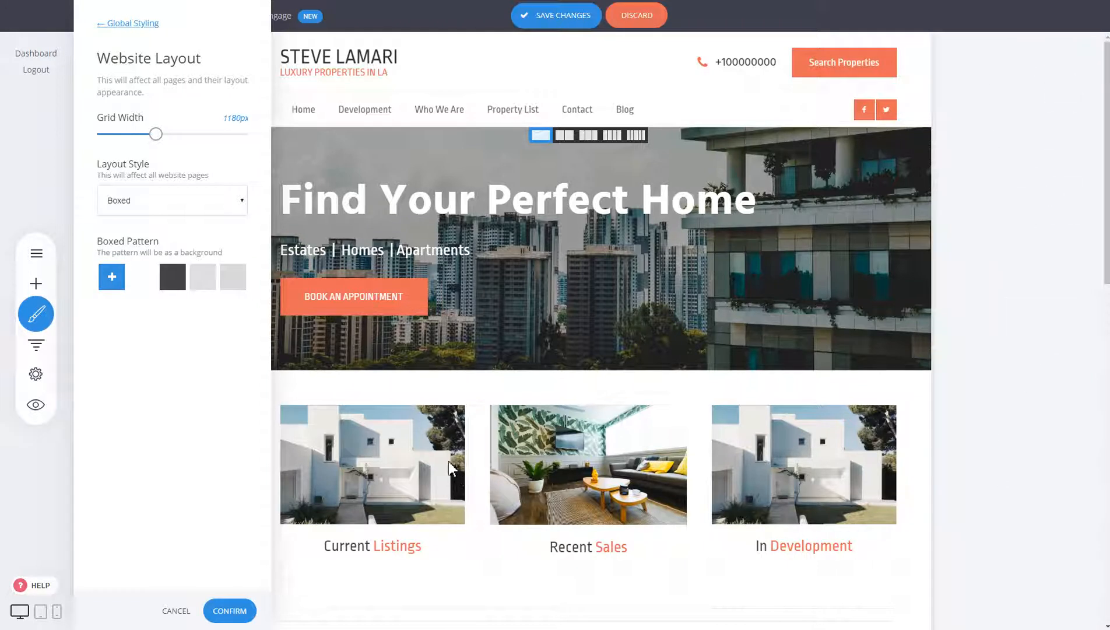
# Step: Set the grid width to 1220px, apply the first light gray boxed background pattern, and confirm the layout
pyautogui.moveTo(155, 134); pyautogui.dragTo(162, 135)
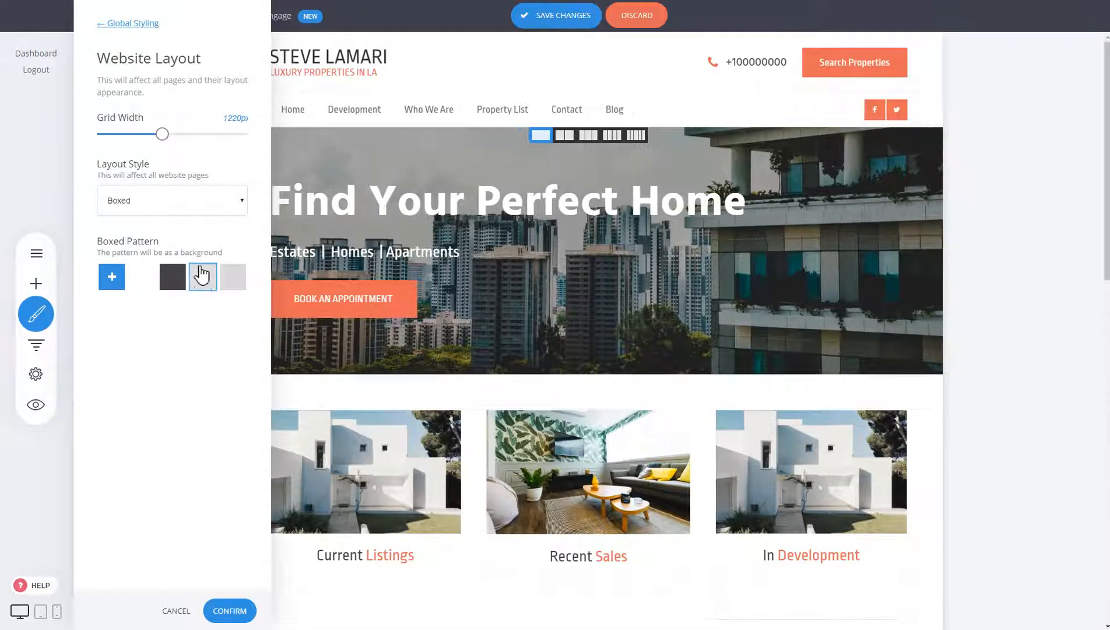
pyautogui.click(203, 286)
pyautogui.click(233, 610)
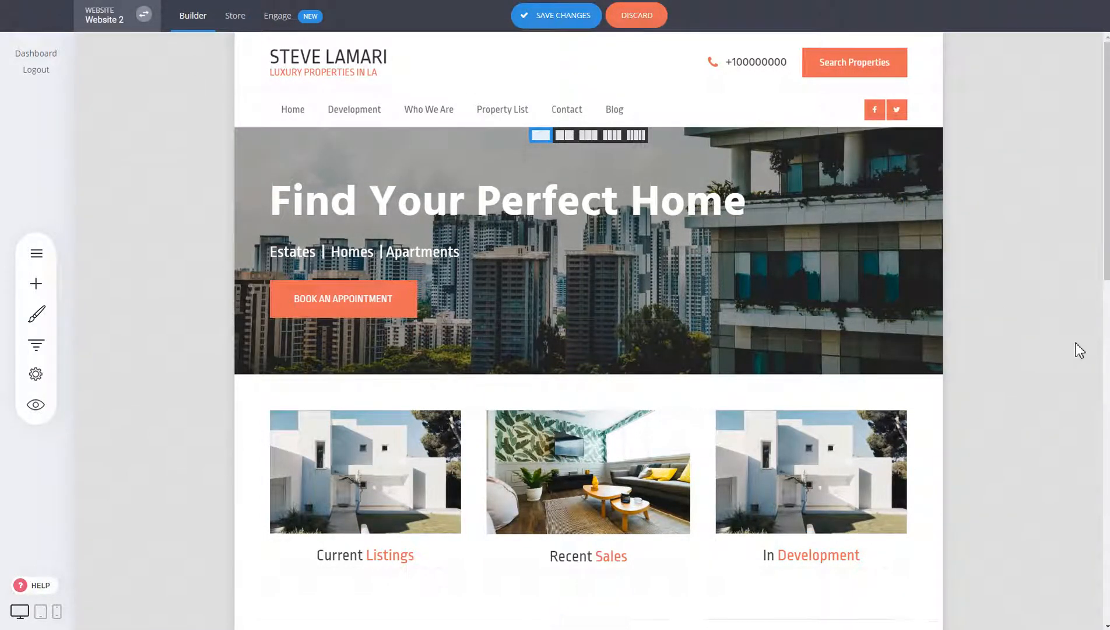
pyautogui.scroll(-5, 1078, 367)
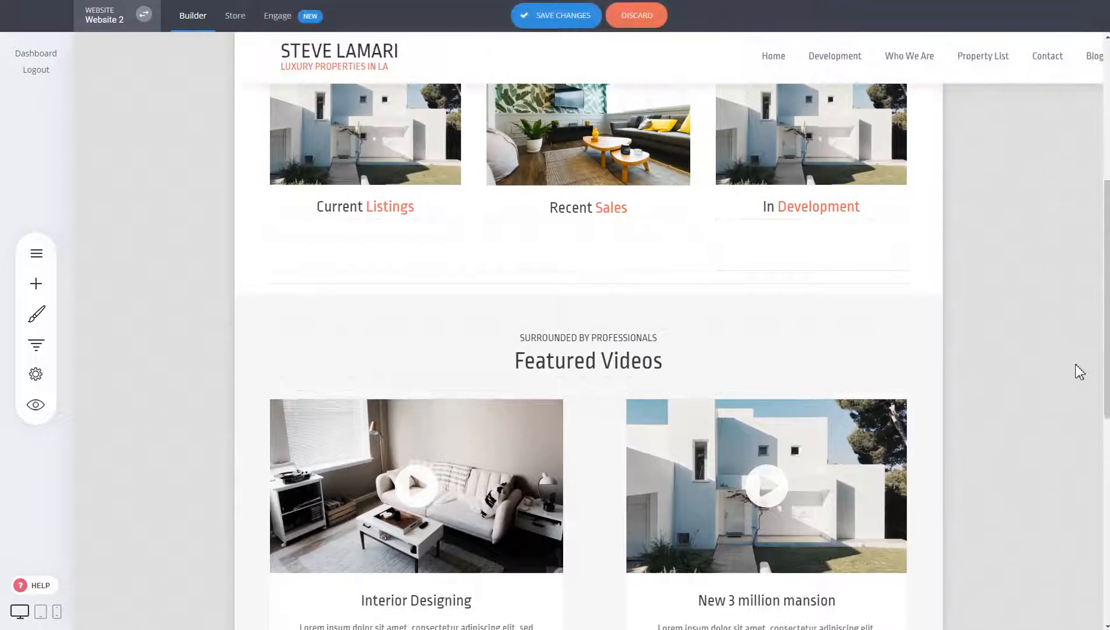
pyautogui.scroll(5, 1083, 434)
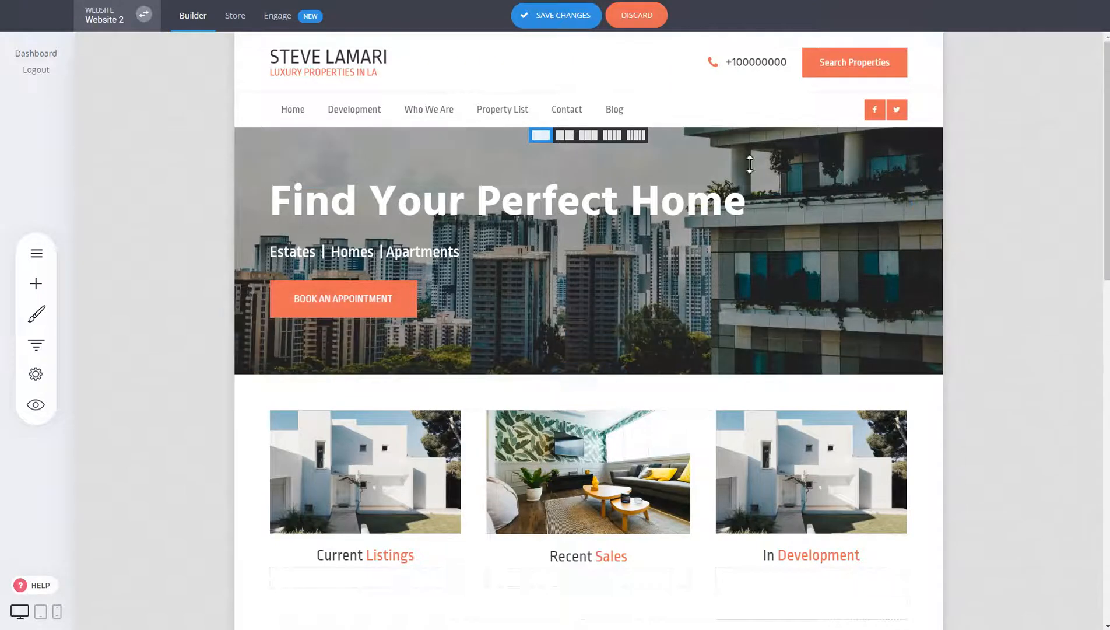
# Step: Switch the website's layout style back to Full Width and confirm the global styling
pyautogui.click(37, 315)
pyautogui.click(143, 178)
pyautogui.click(165, 206)
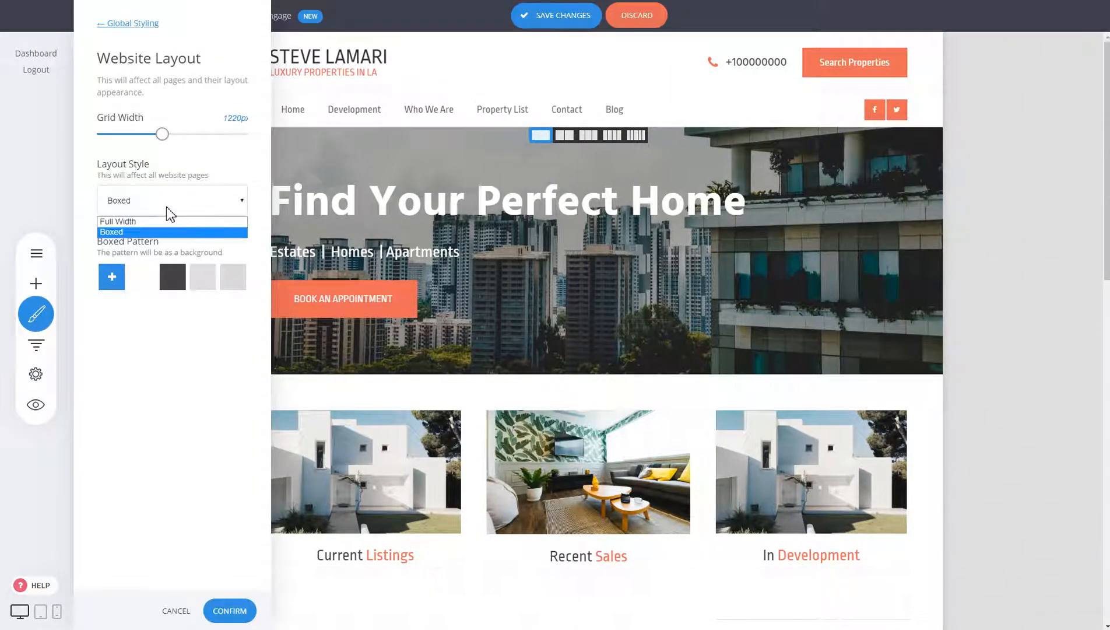
pyautogui.click(159, 221)
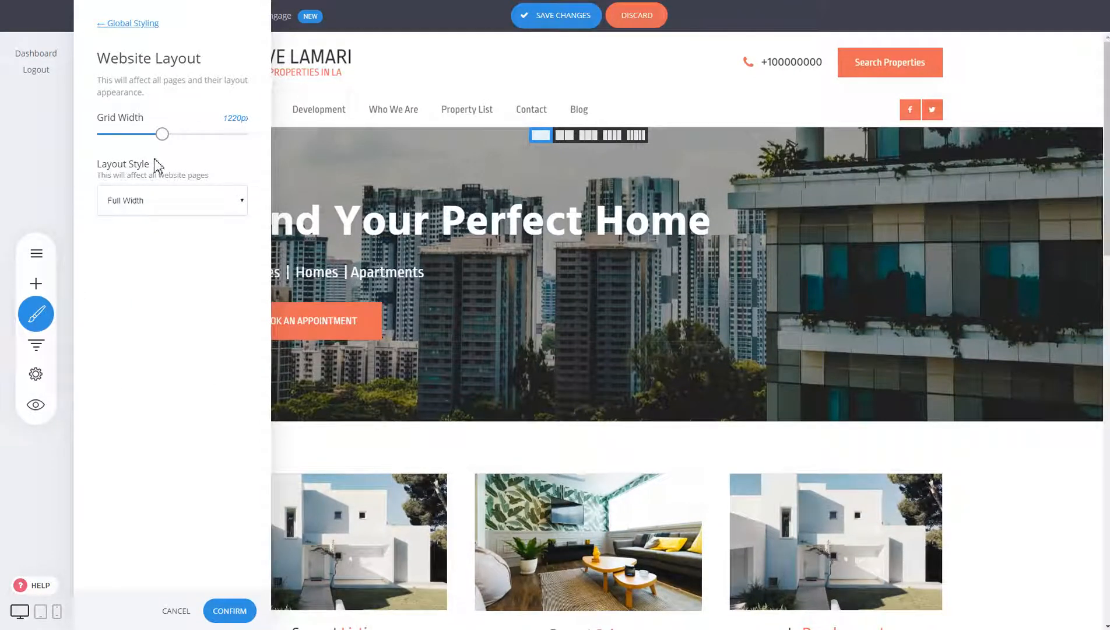
pyautogui.click(231, 610)
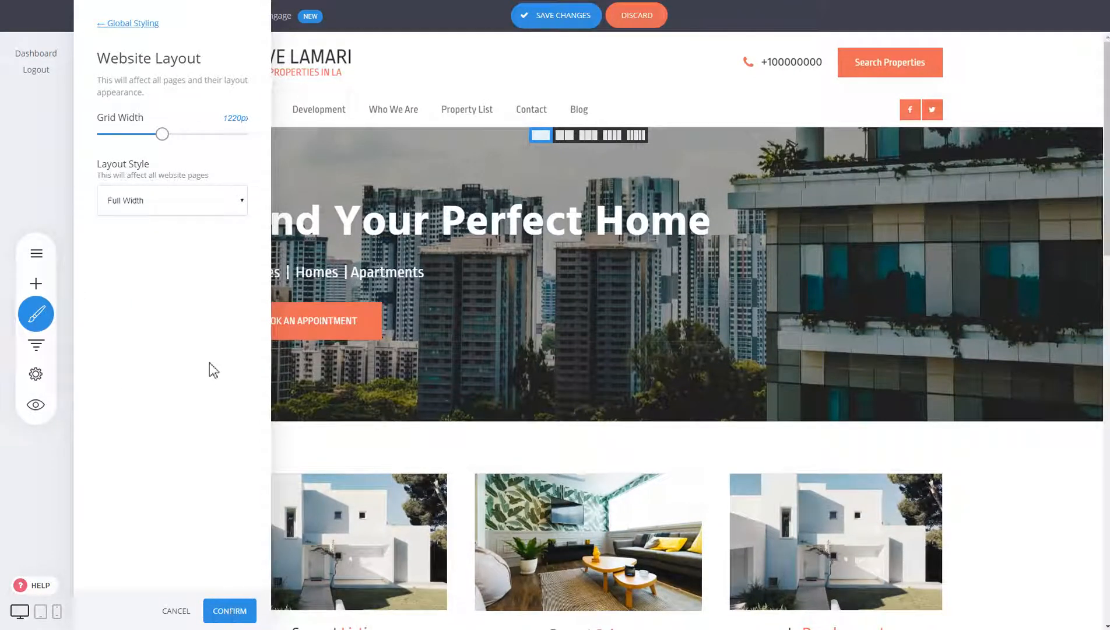
pyautogui.click(137, 26)
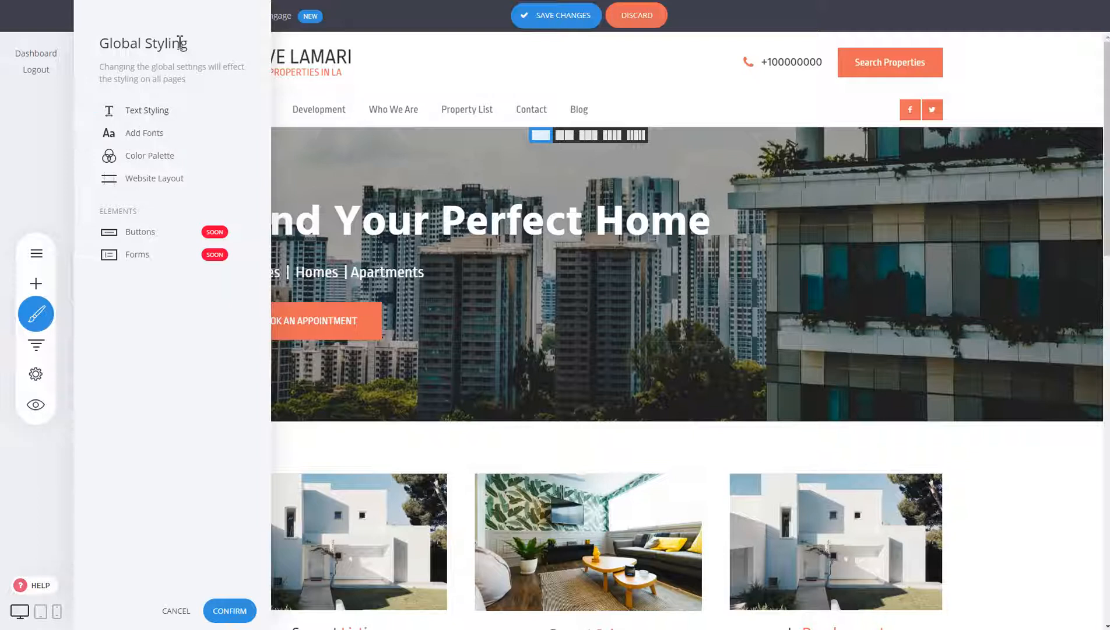
pyautogui.click(229, 611)
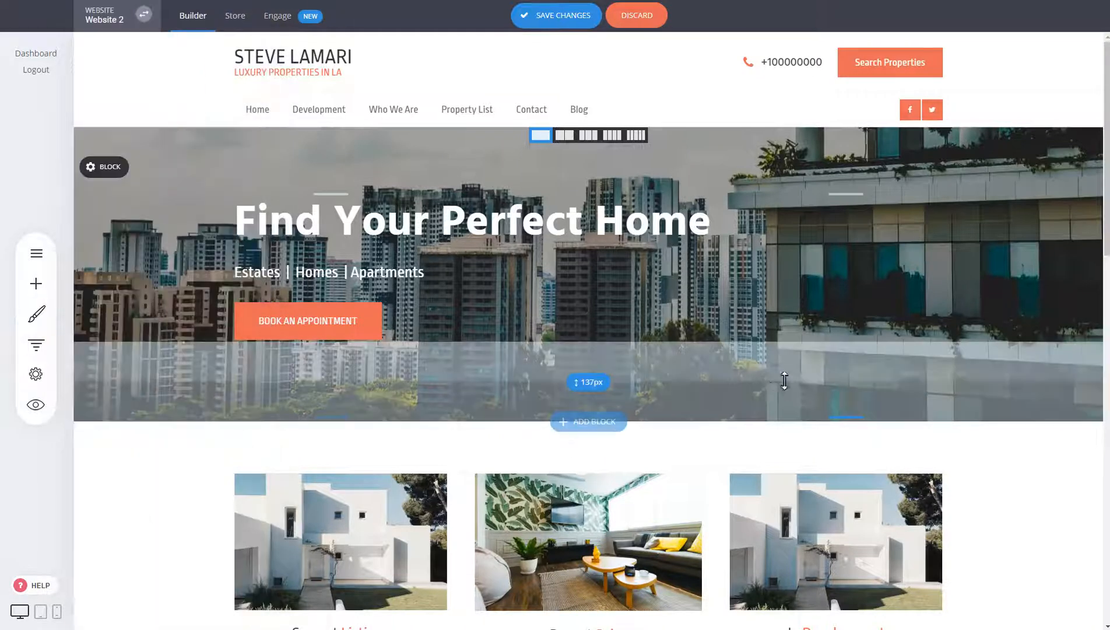